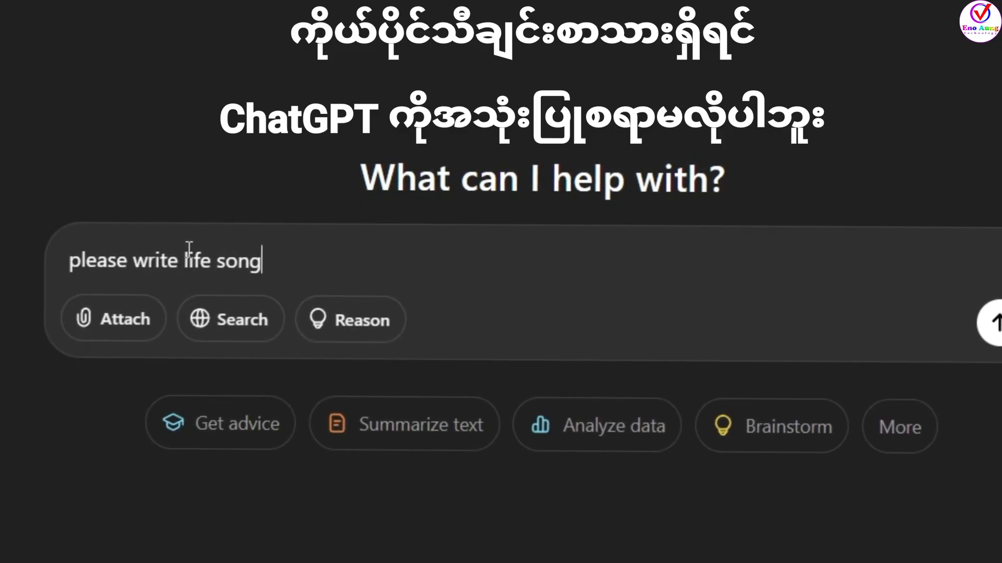
# - Submit the prompt "please write life song" to ChatGPT and copy the full generated lyrics response
pyautogui.press('Return')
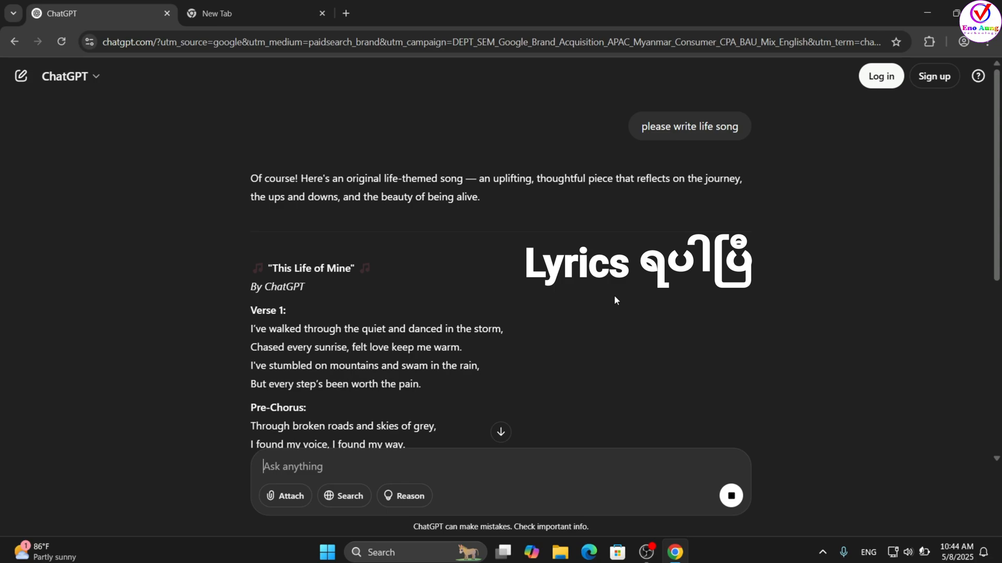
pyautogui.scroll(-3, 614, 295)
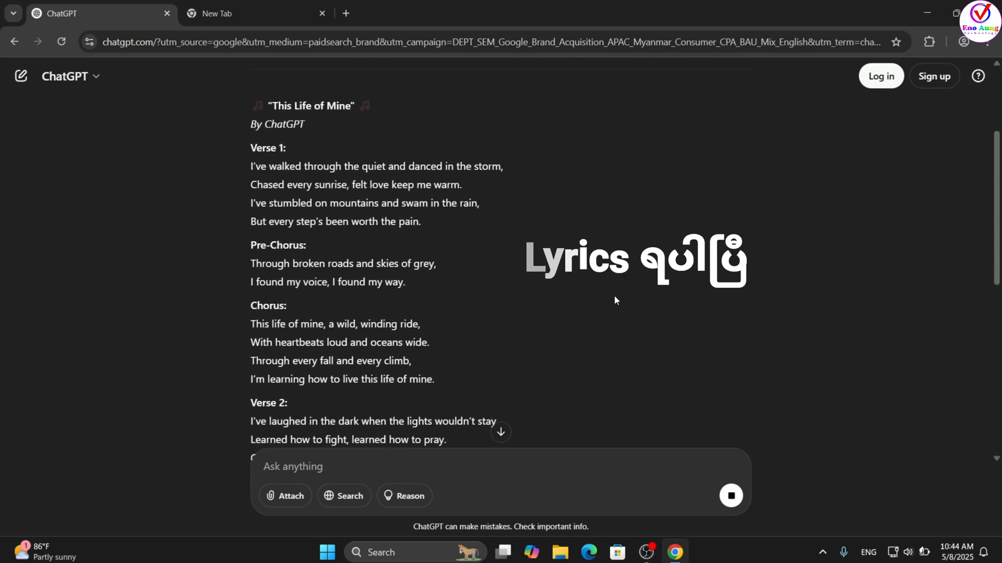
pyautogui.scroll(-7, 613, 295)
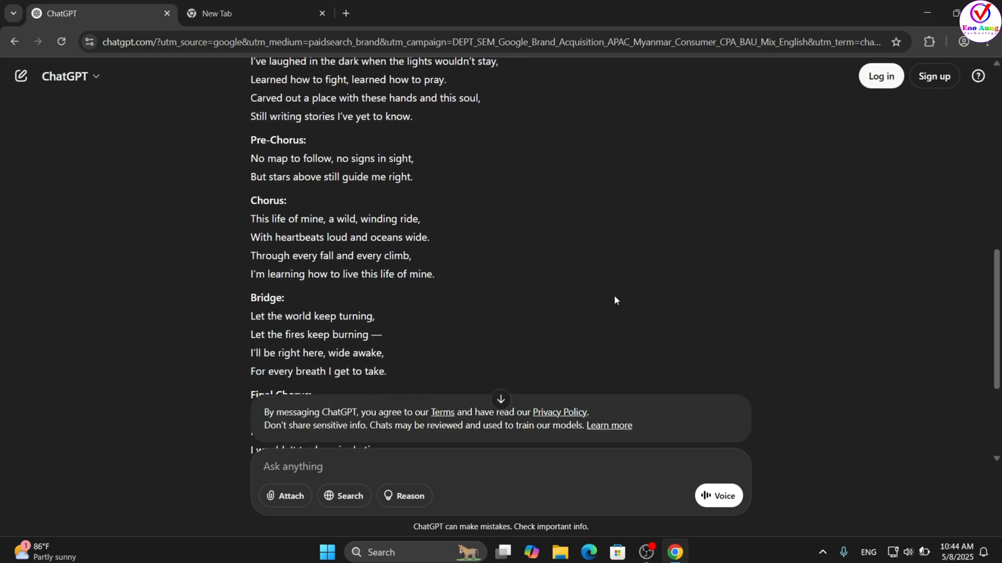
pyautogui.scroll(-3, 614, 295)
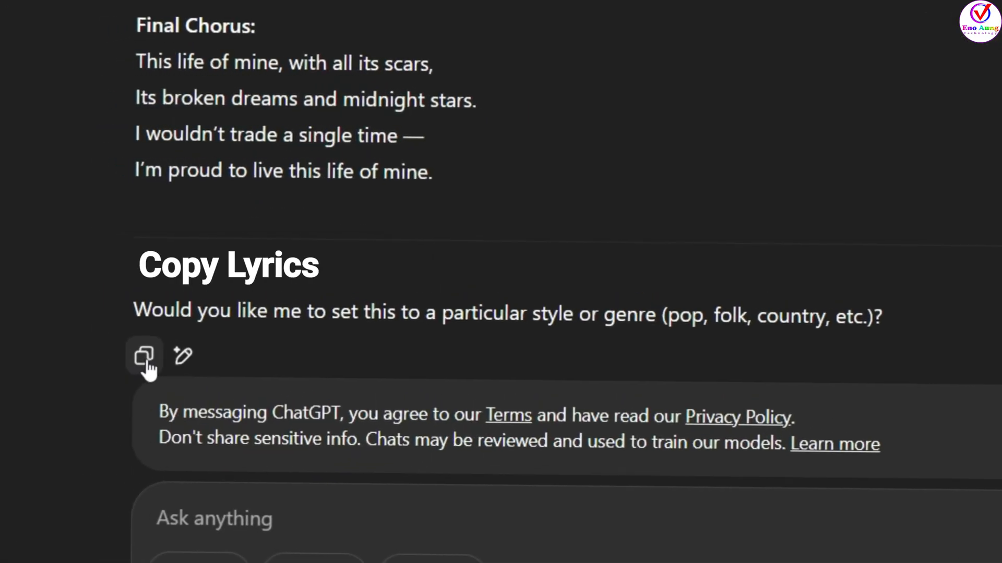
pyautogui.click(146, 361)
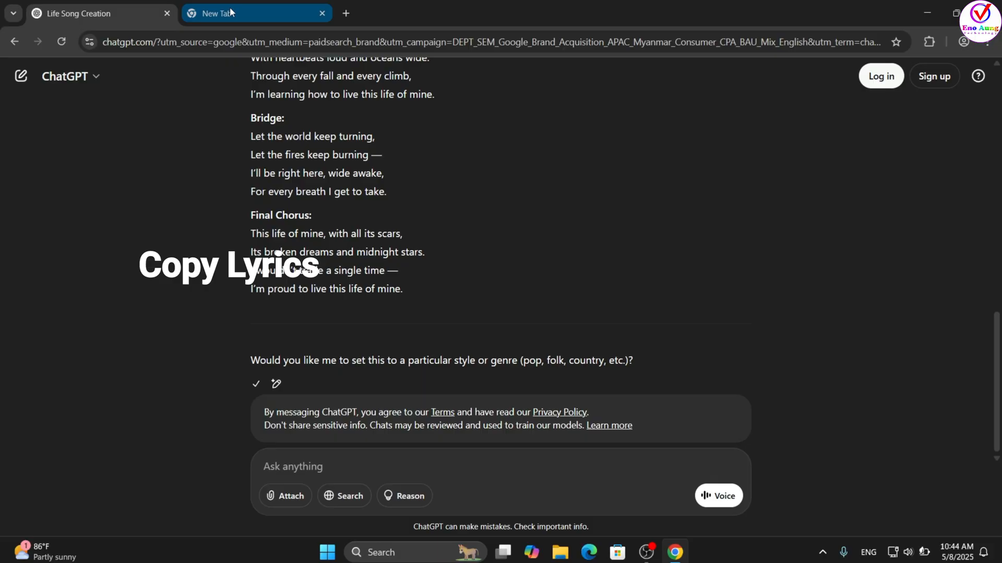
# - Search Google for "suno ai" in the other browser tab and open the Suno website from the results
pyautogui.click(230, 11)
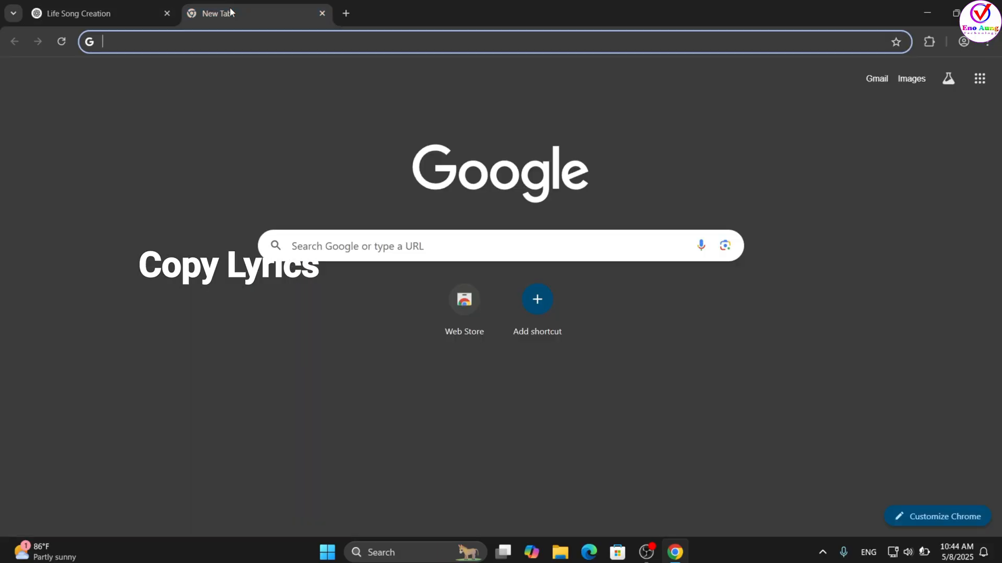
pyautogui.click(390, 242)
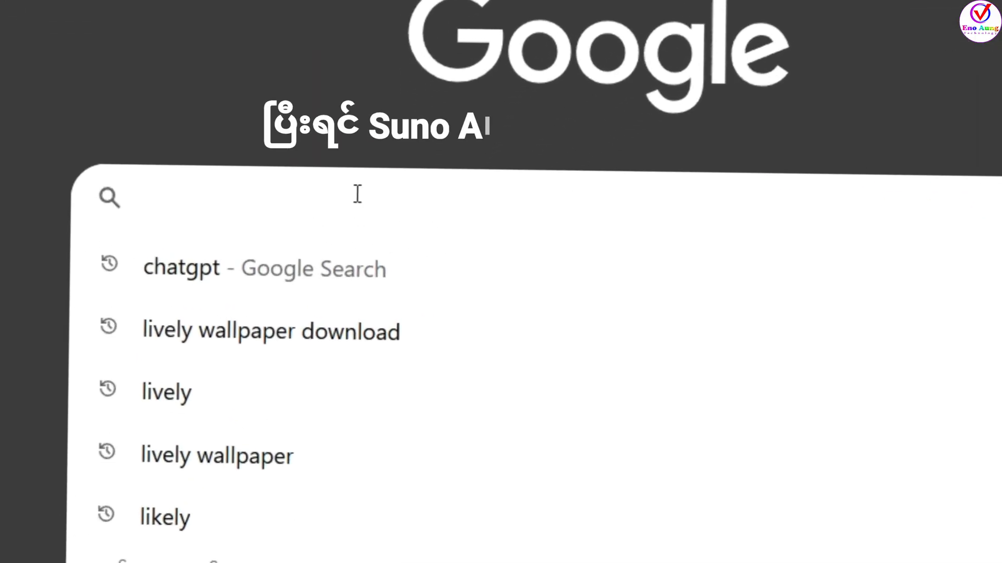
pyautogui.write('suno')
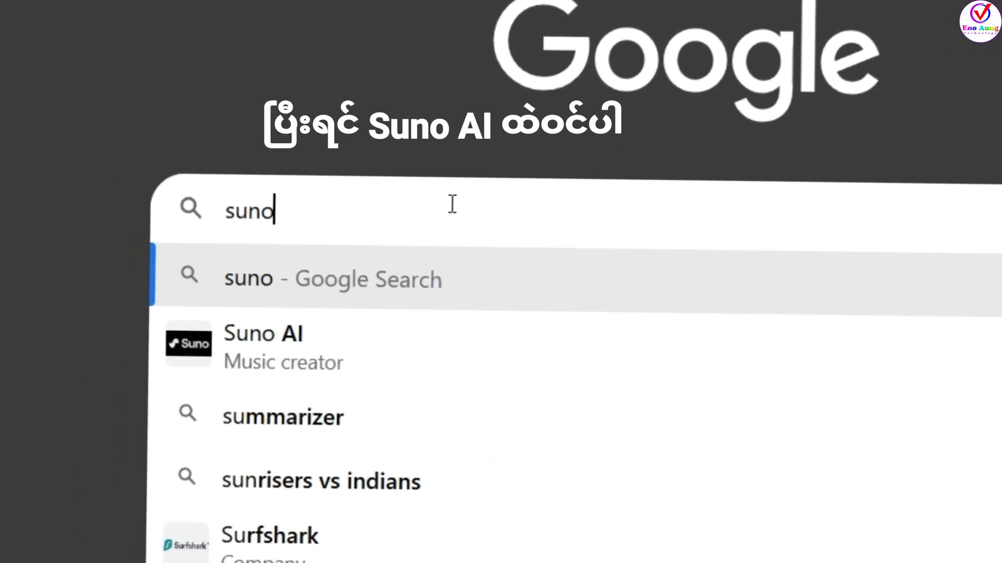
pyautogui.write(' ai')
pyautogui.press('Return')
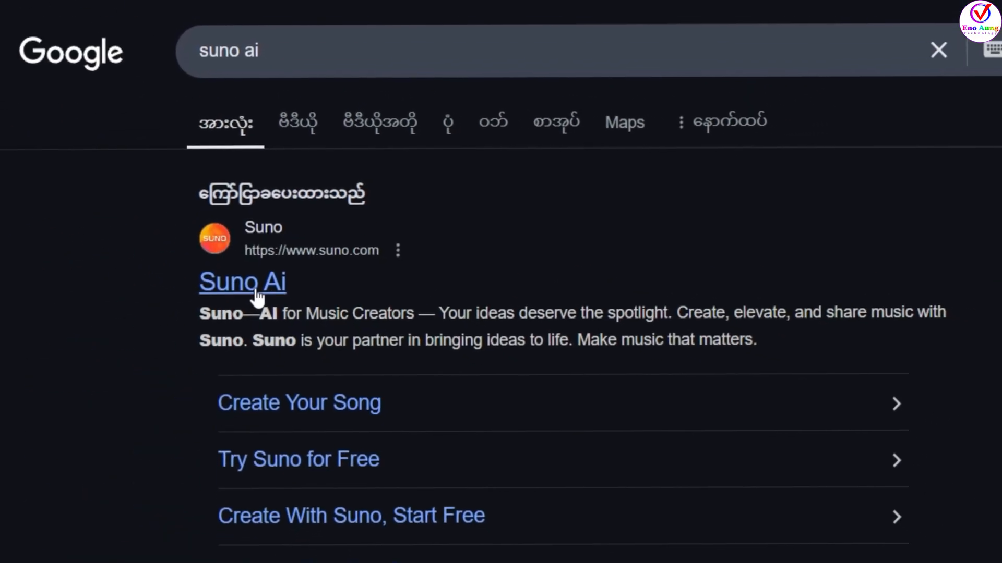
pyautogui.click(255, 287)
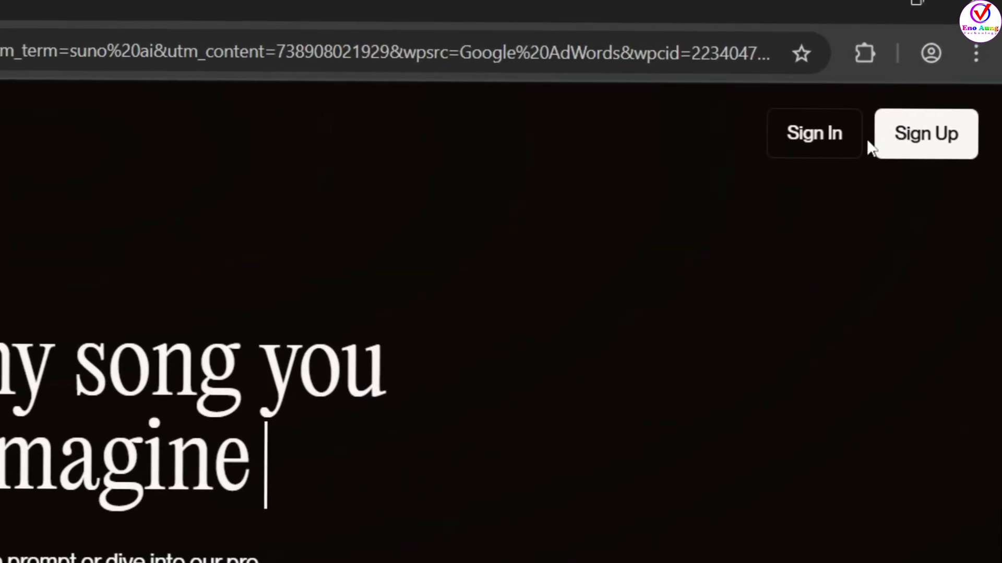
# - Start signing up for Suno with a Google account and submit the account's e-mail address
pyautogui.click(916, 144)
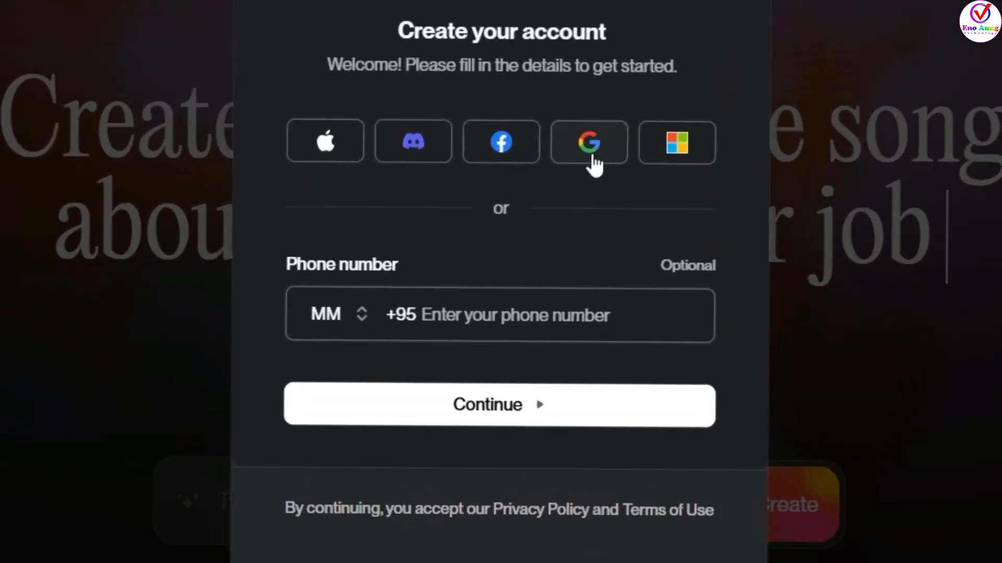
pyautogui.click(594, 156)
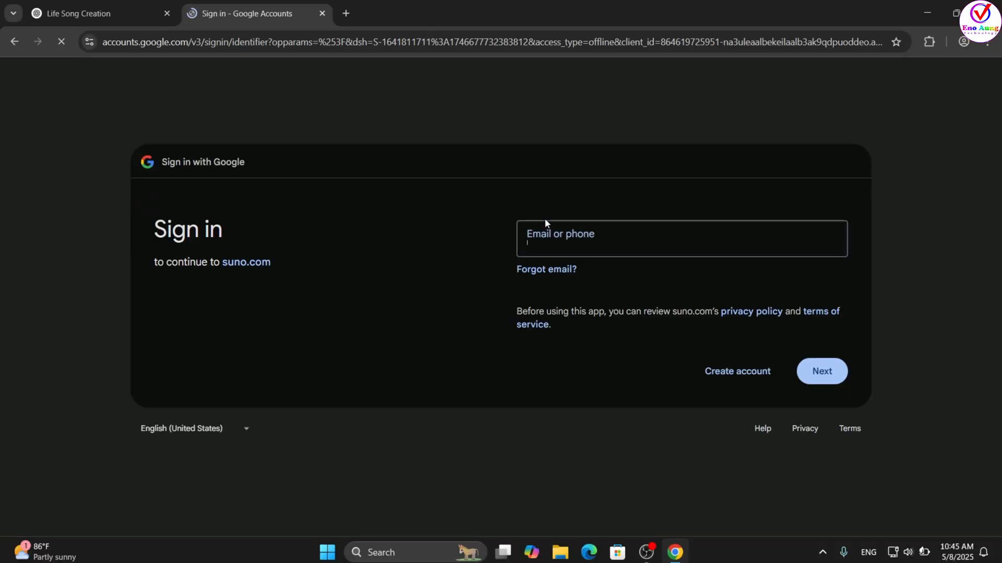
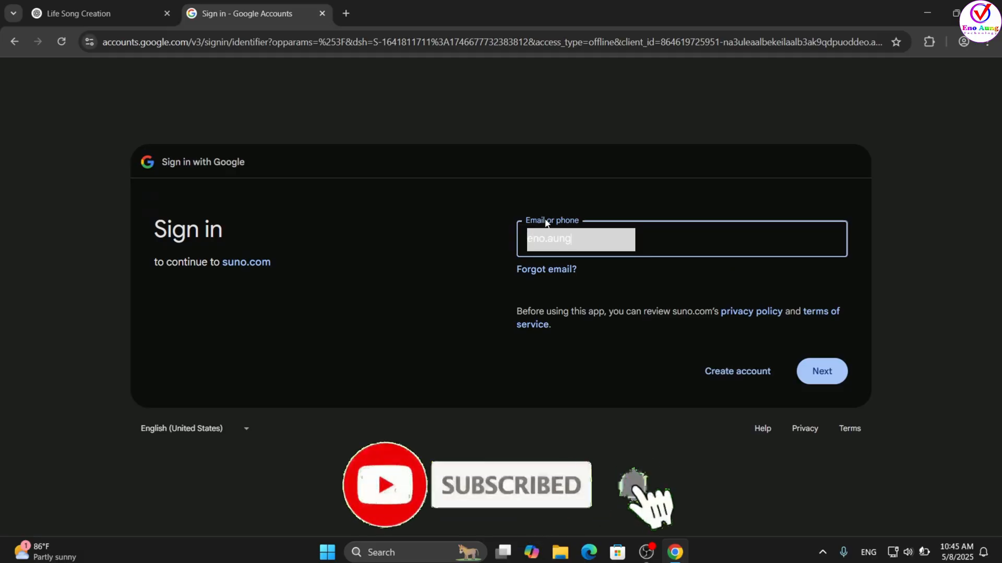
pyautogui.press('Return')
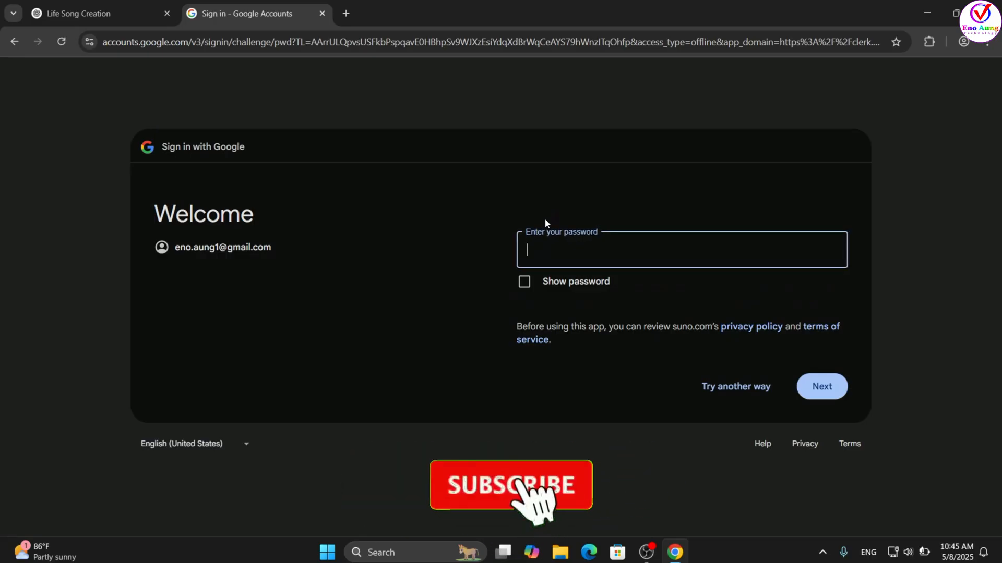
# - Enter the Google account password and complete the sign-in to Suno
pyautogui.write('•••••••••')
pyautogui.press('Return')
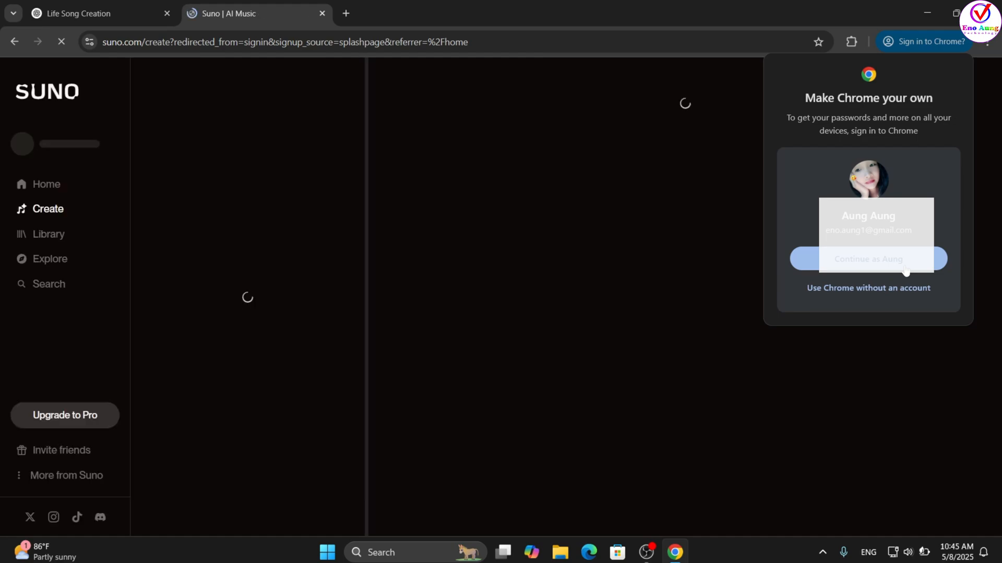
# - Choose to use Chrome without an account, dismiss the v4.5 model announcement, and look through the existing workspace songs
pyautogui.click(867, 288)
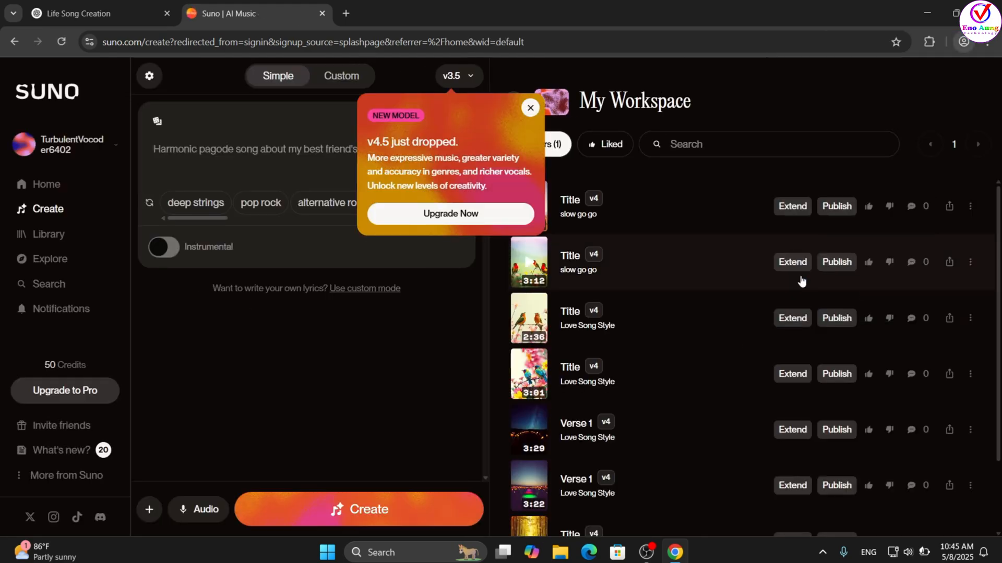
pyautogui.click(530, 108)
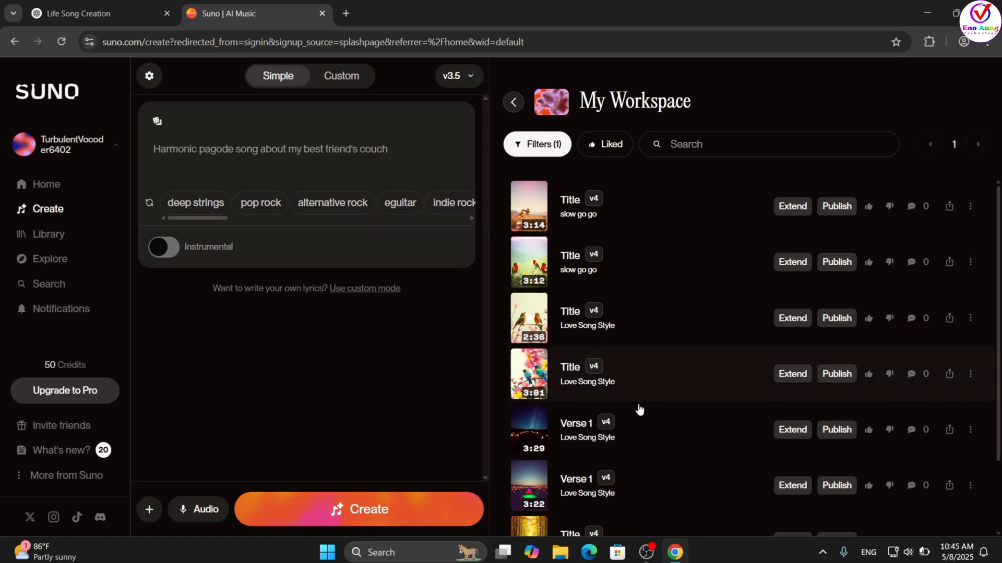
pyautogui.scroll(-2, 636, 424)
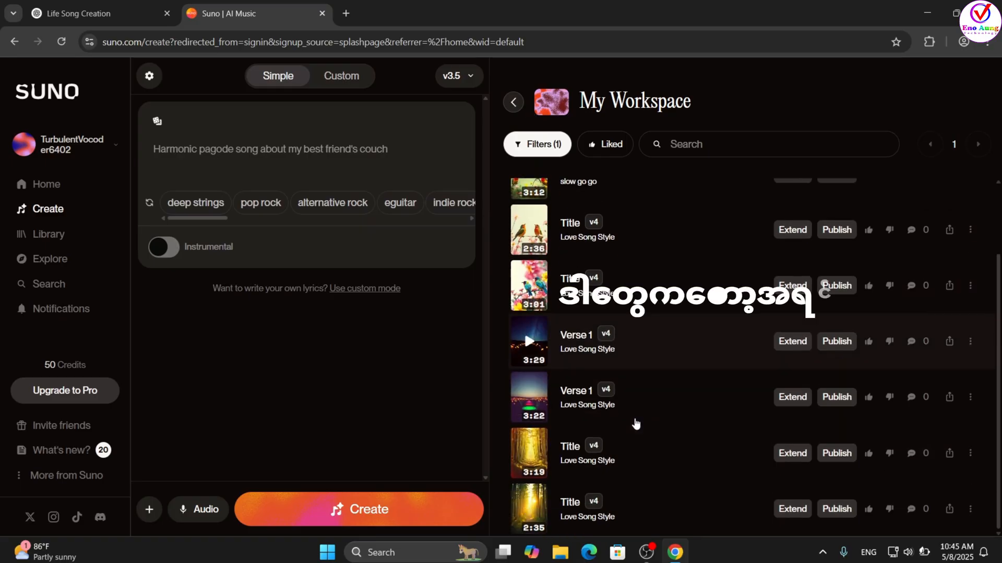
pyautogui.scroll(2, 636, 425)
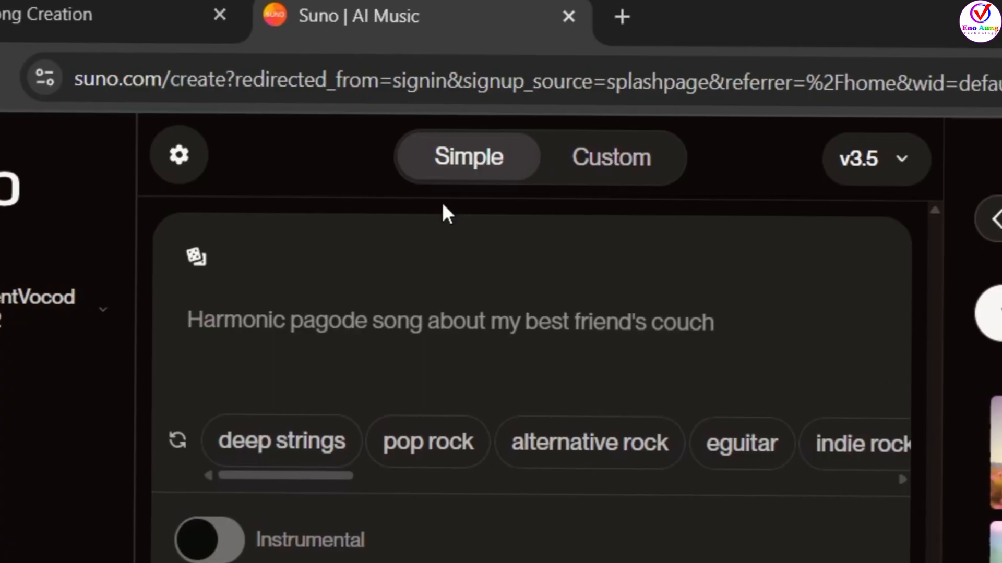
# - Paste the copied lyrics into the Custom mode song form and delete the closing style question with its separator line
pyautogui.click(610, 169)
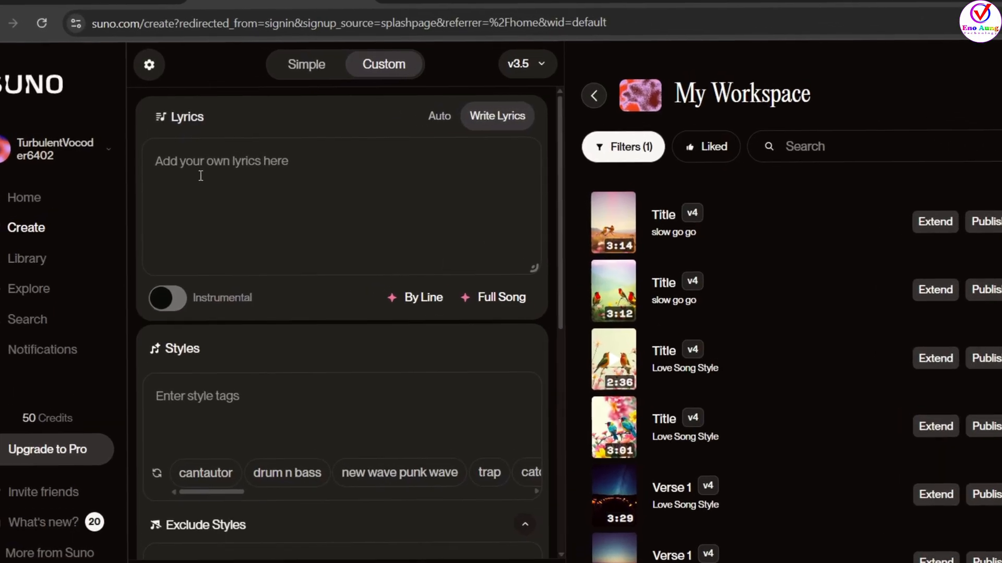
pyautogui.hotkey('ctrl', 'v')
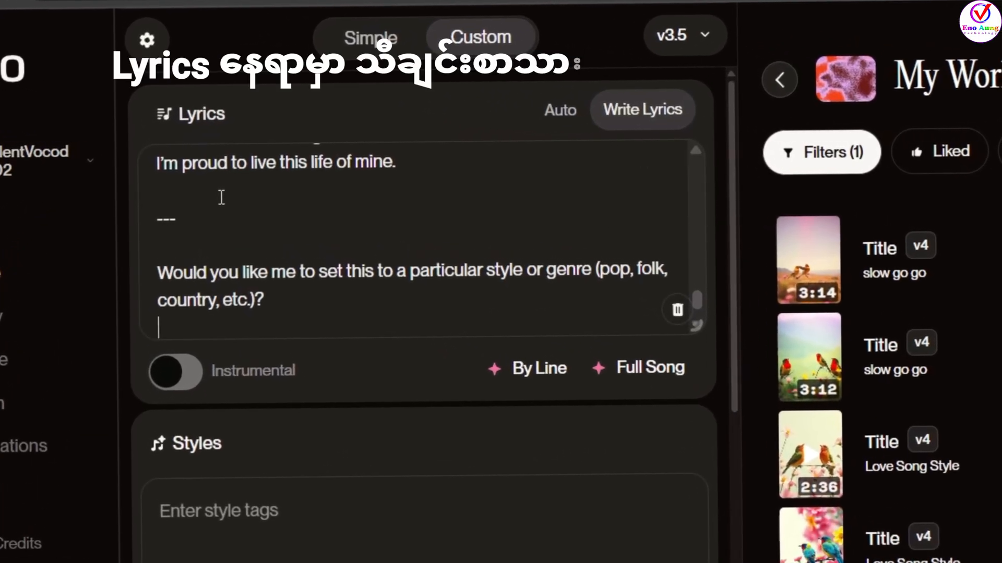
pyautogui.click(156, 219)
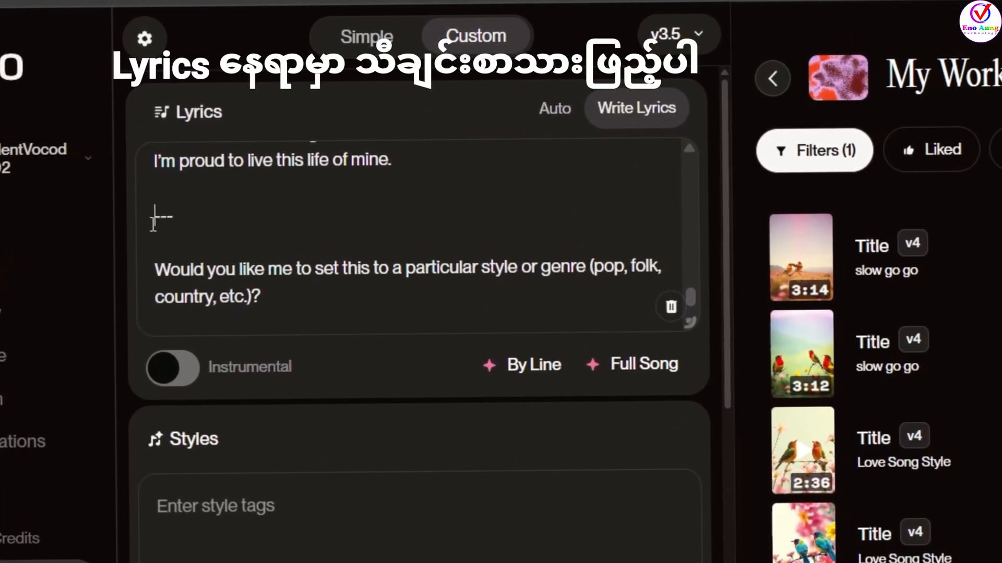
pyautogui.moveTo(153, 218); pyautogui.dragTo(236, 331)
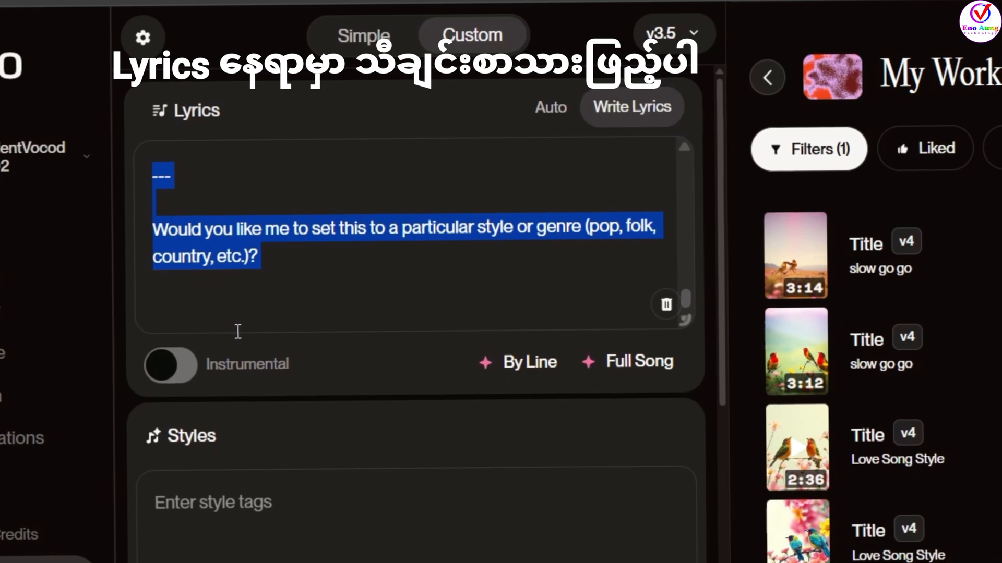
pyautogui.press('BackSpace')
pyautogui.press('BackSpace')
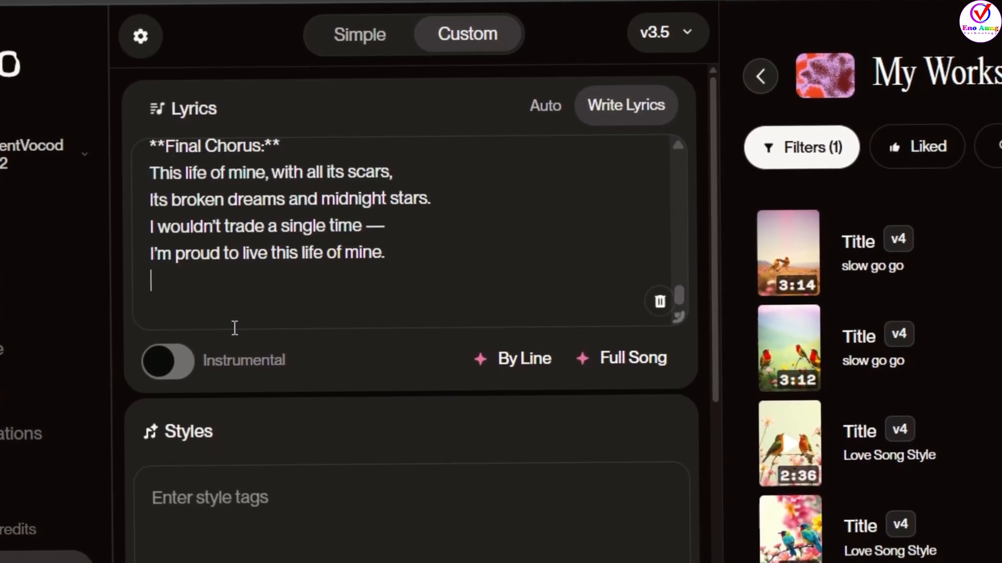
pyautogui.press('BackSpace')
# - Delete the introductory paragraph, its separator and the symbols before the title at the start of the lyrics
pyautogui.scroll(10, 232, 229)
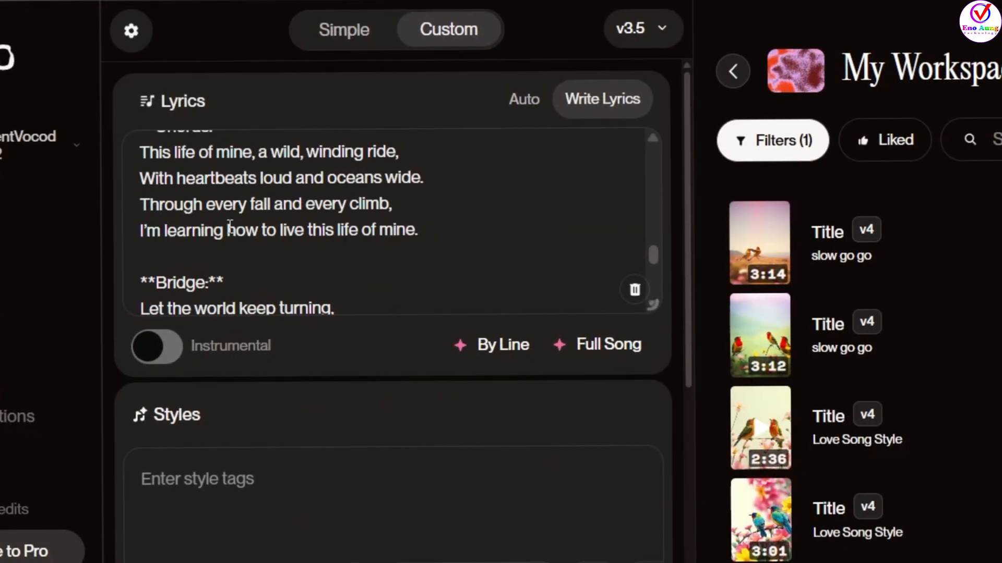
pyautogui.scroll(5, 229, 227)
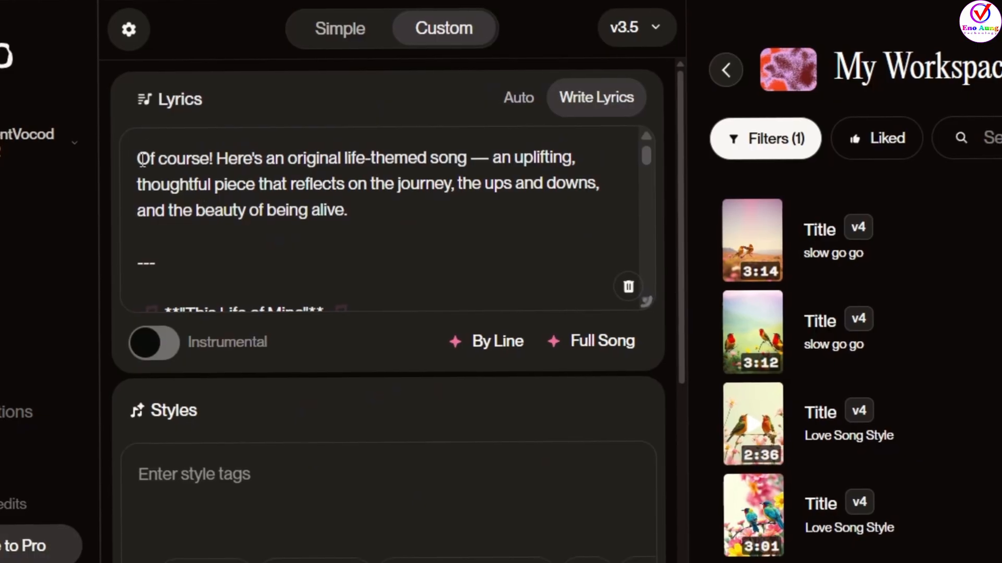
pyautogui.moveTo(137, 157); pyautogui.dragTo(170, 261)
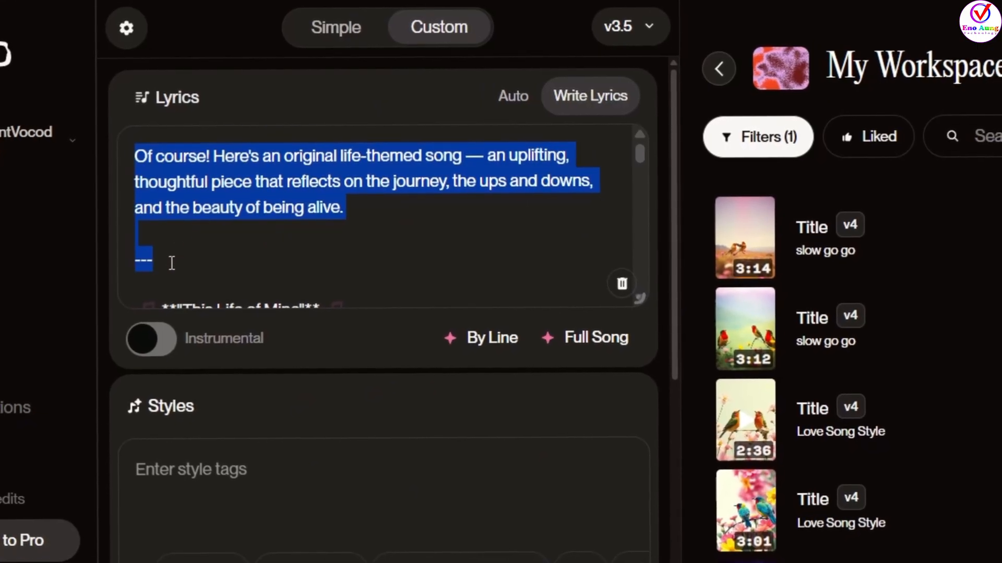
pyautogui.press('BackSpace')
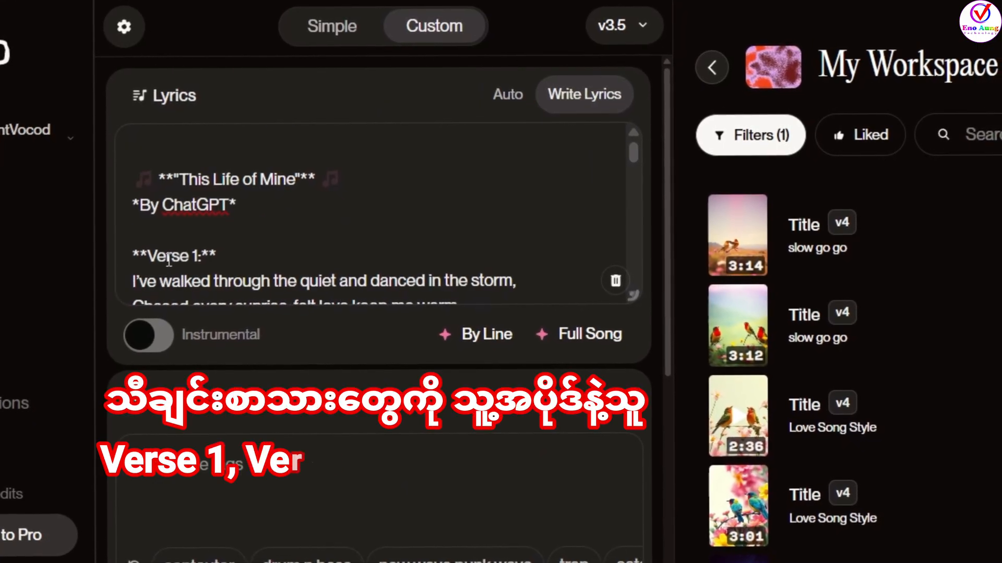
pyautogui.press('Delete')
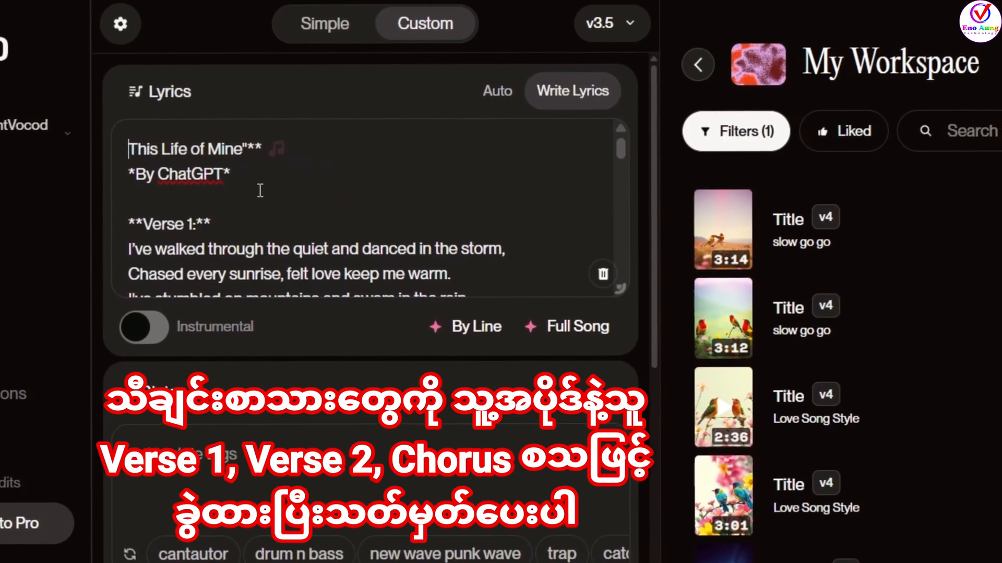
# - Remove the "By ChatGPT" line and the trailing symbols after the title "This Life of Mine" in the lyrics
pyautogui.moveTo(277, 189); pyautogui.dragTo(127, 175)
pyautogui.press('BackSpace')
pyautogui.press('BackSpace')
pyautogui.press('BackSpace')
pyautogui.press('BackSpace')
pyautogui.press('BackSpace')
pyautogui.press('BackSpace')
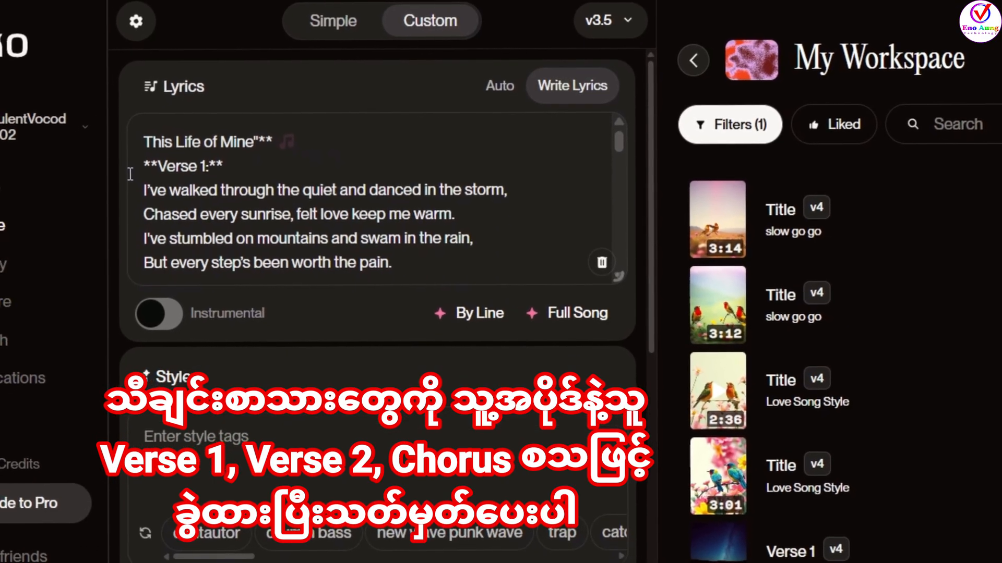
pyautogui.press('BackSpace')
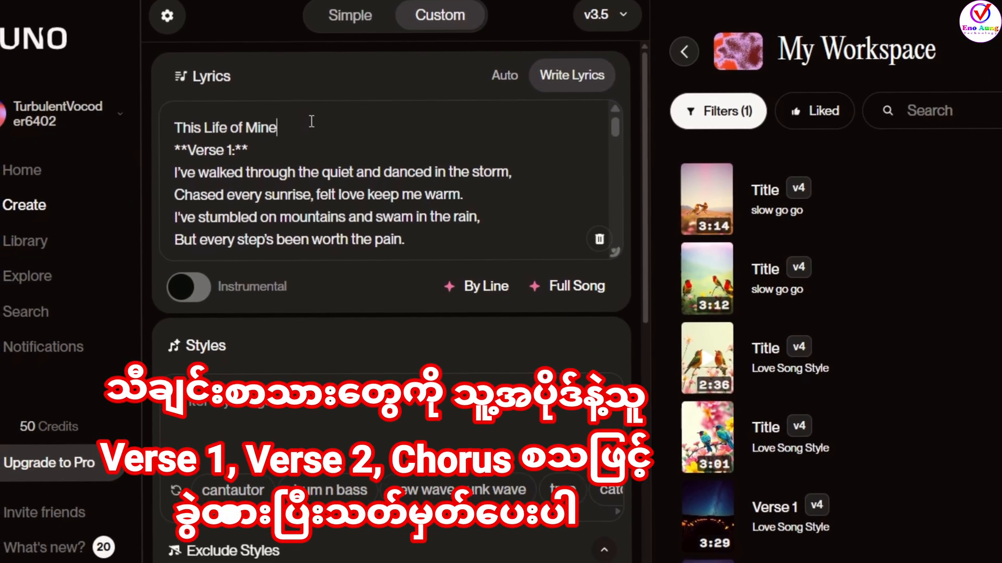
# - Move the title out of the lyrics and set the song title to "This Life of Mine"
pyautogui.moveTo(290, 129); pyautogui.dragTo(160, 131)
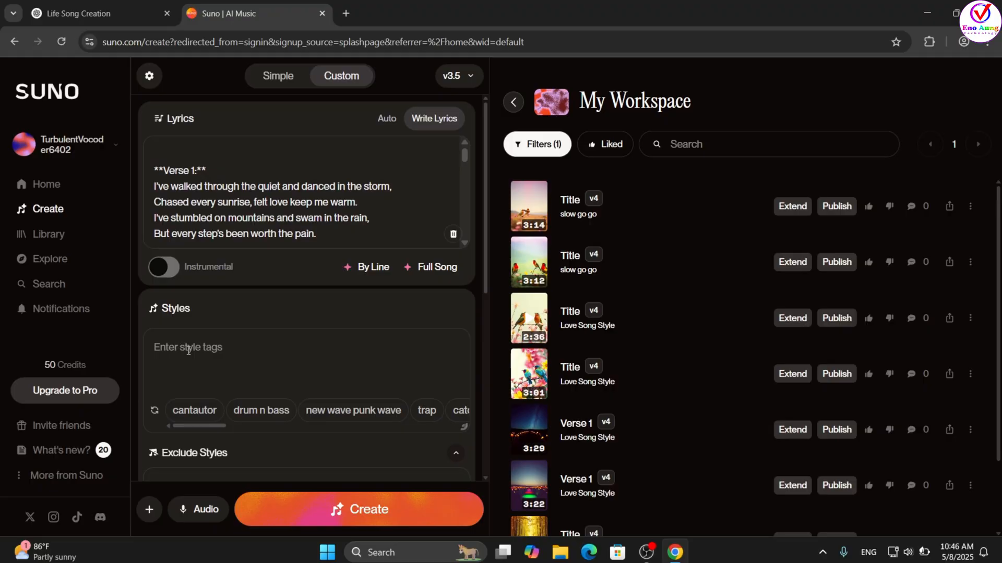
pyautogui.scroll(-2, 225, 396)
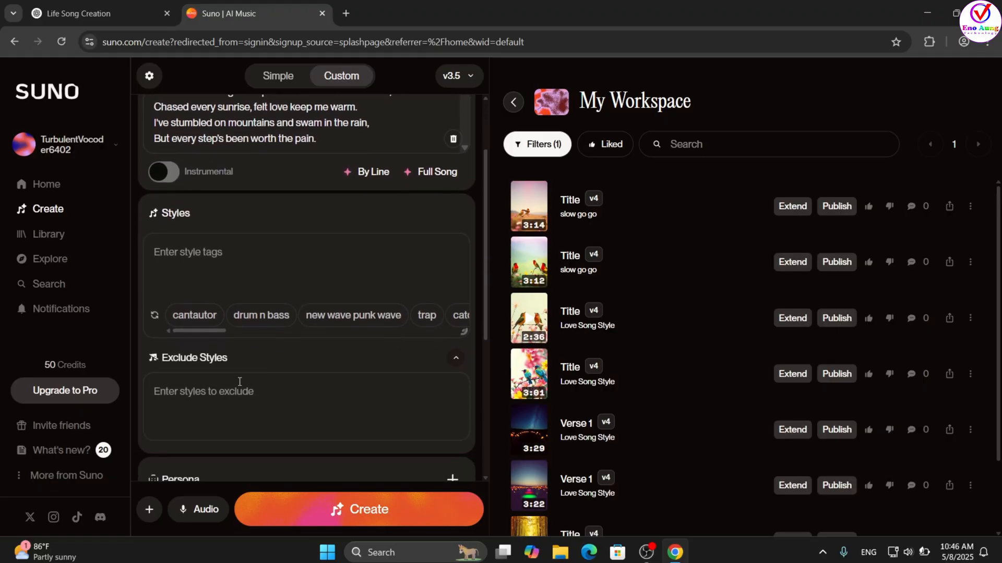
pyautogui.scroll(-4, 240, 382)
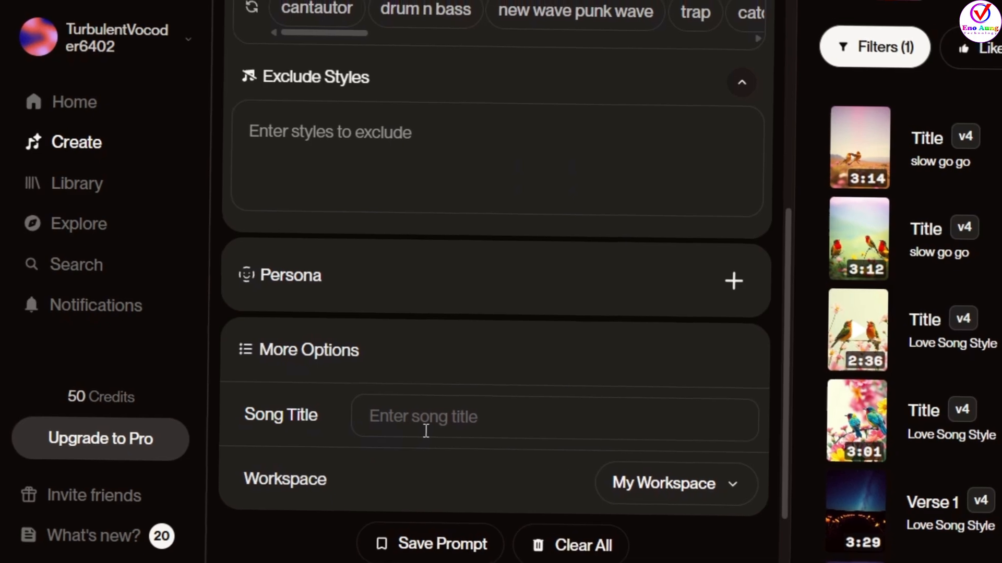
pyautogui.click(420, 426)
pyautogui.write('This Life of Mine')
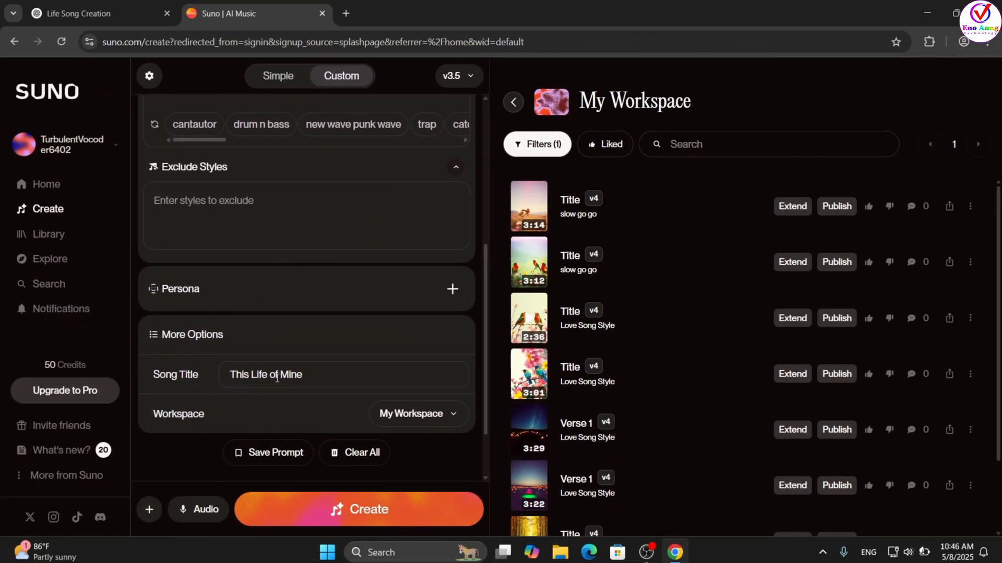
# - Set the song's style tags to "pop style (female)" and create the song
pyautogui.scroll(5, 464, 252)
pyautogui.scroll(1, 353, 261)
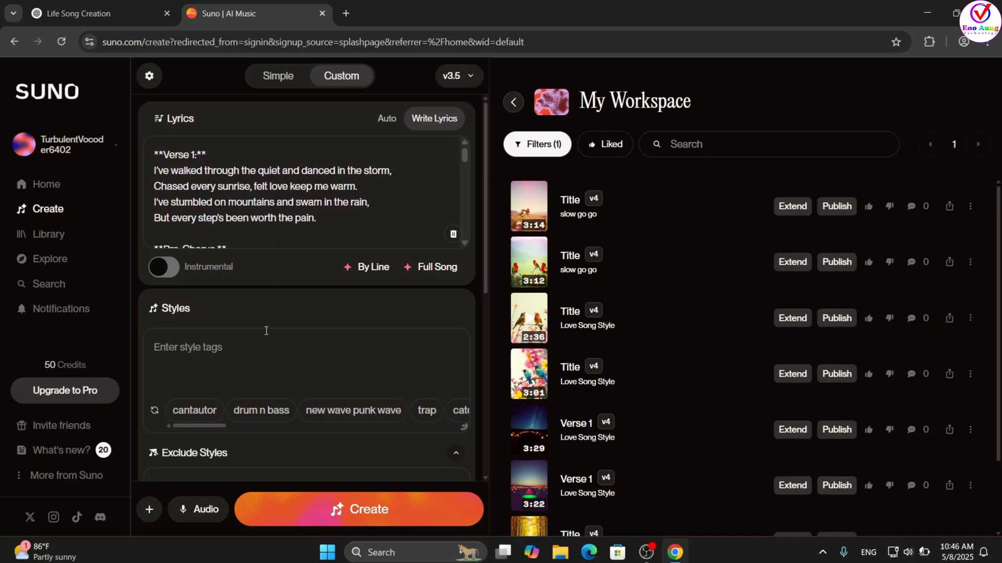
pyautogui.scroll(-3, 266, 331)
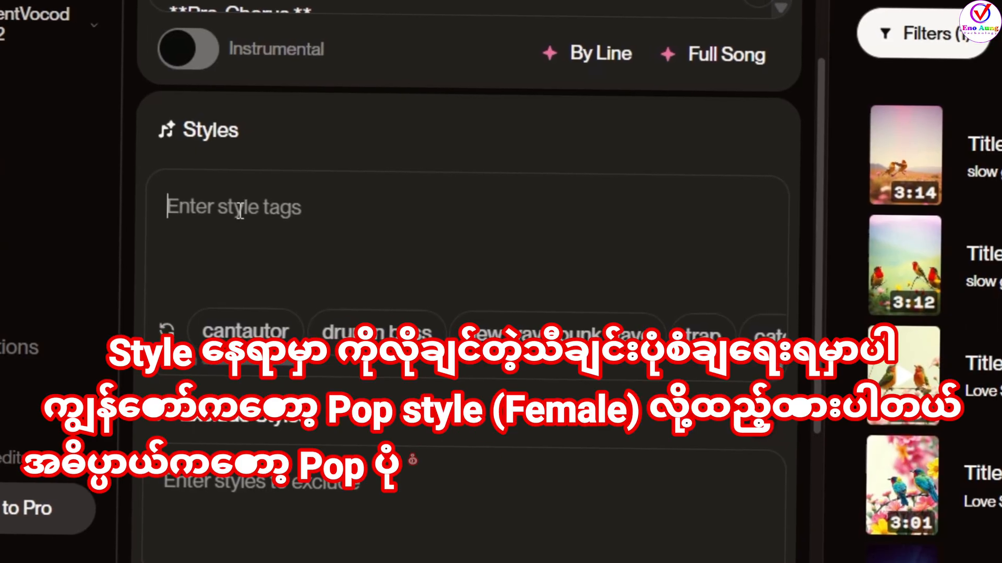
pyautogui.write('pop stlye')
pyautogui.press('BackSpace')
pyautogui.press('BackSpace')
pyautogui.press('BackSpace')
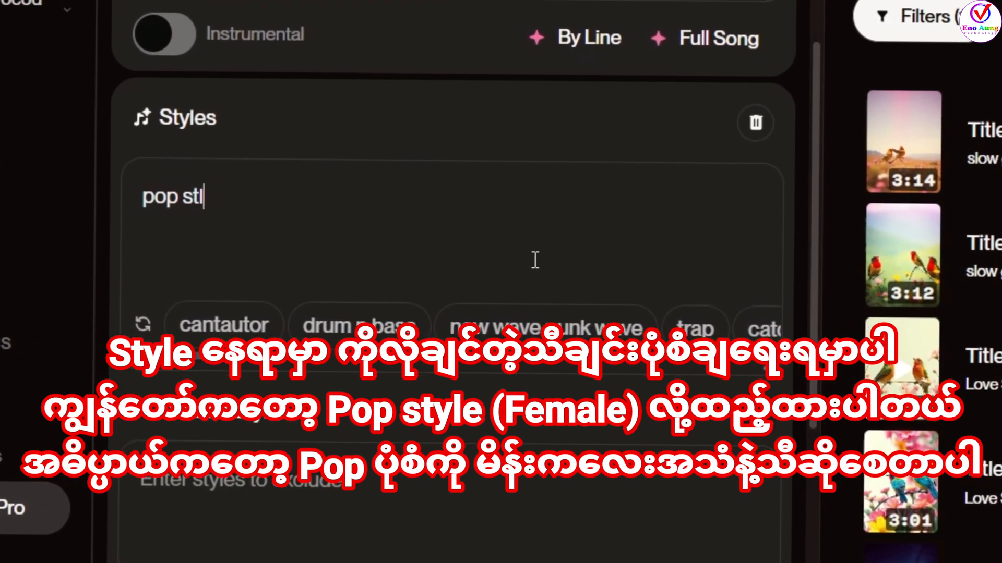
pyautogui.write('yle (female)')
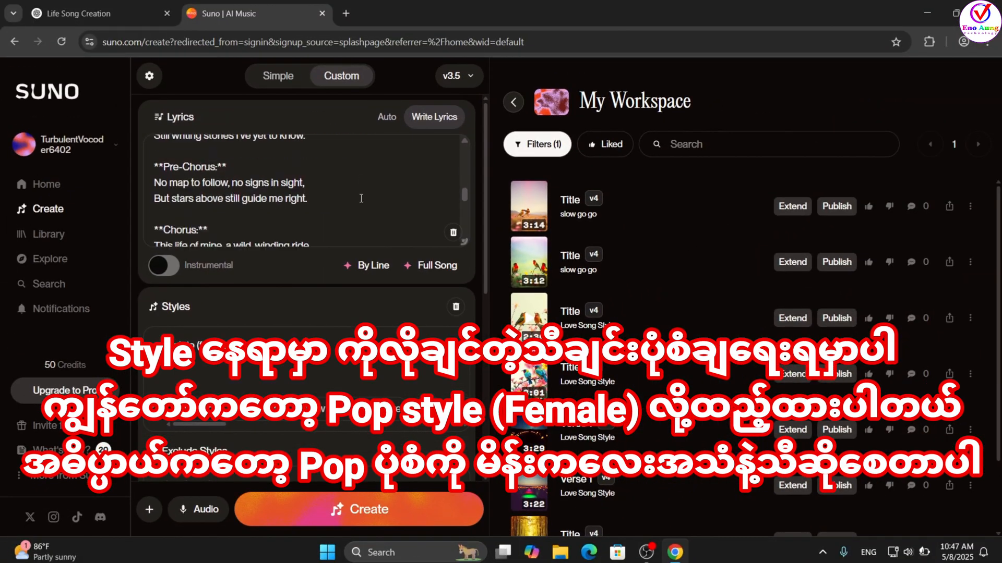
pyautogui.scroll(-10, 361, 199)
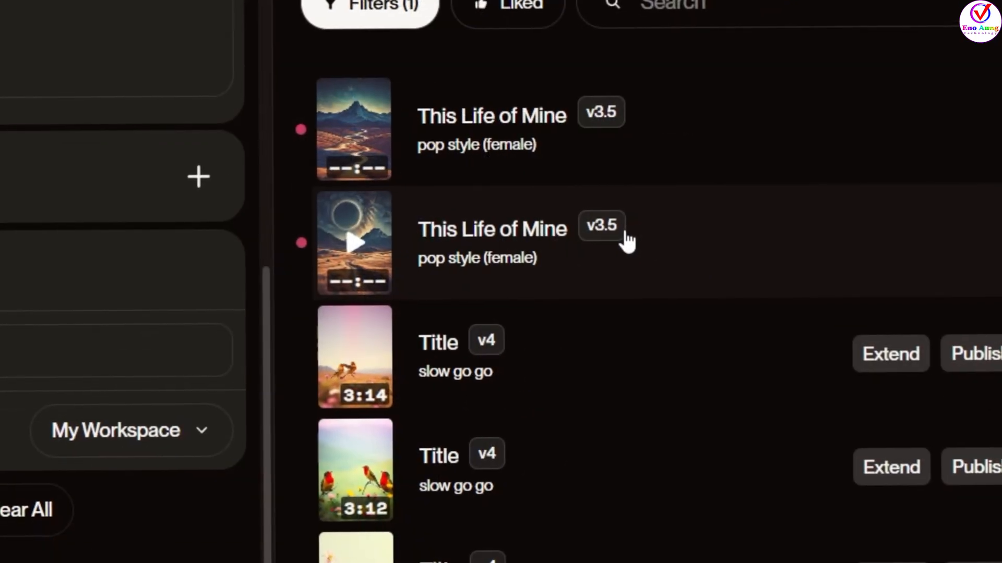
# - Play the second generated version of "This Life of Mine", view its lyrics and check the available model versions
pyautogui.click(345, 241)
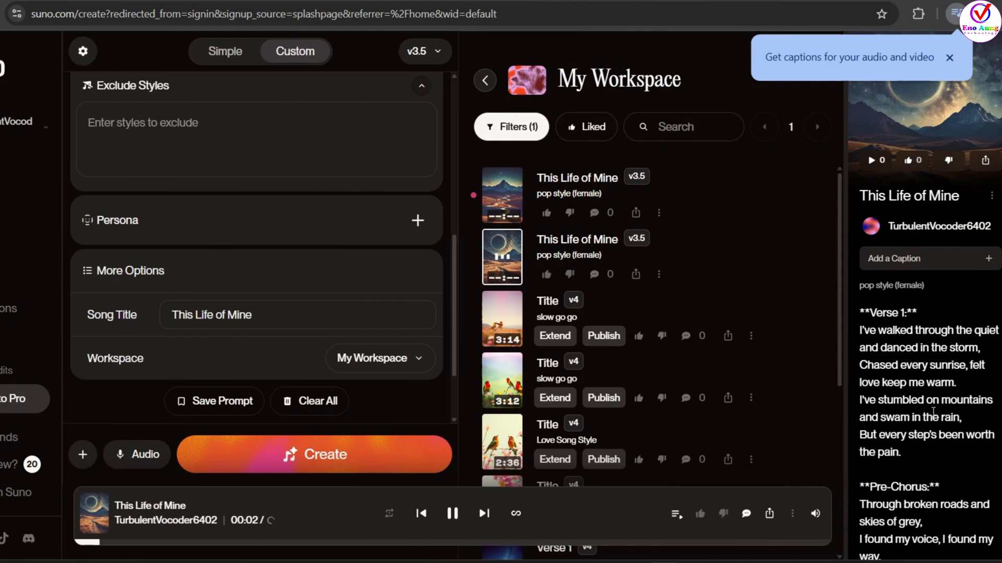
pyautogui.scroll(-3, 919, 406)
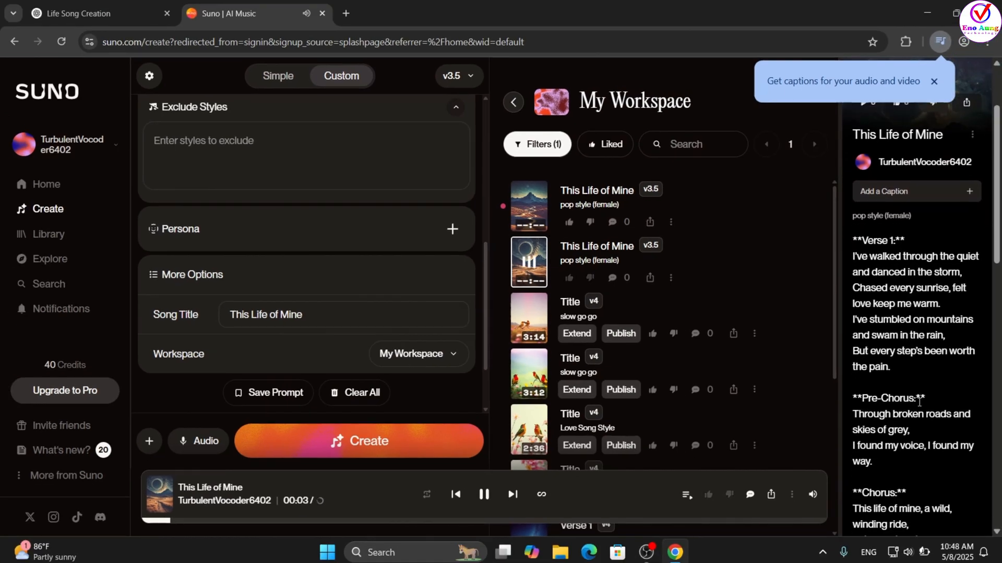
pyautogui.scroll(-1, 919, 407)
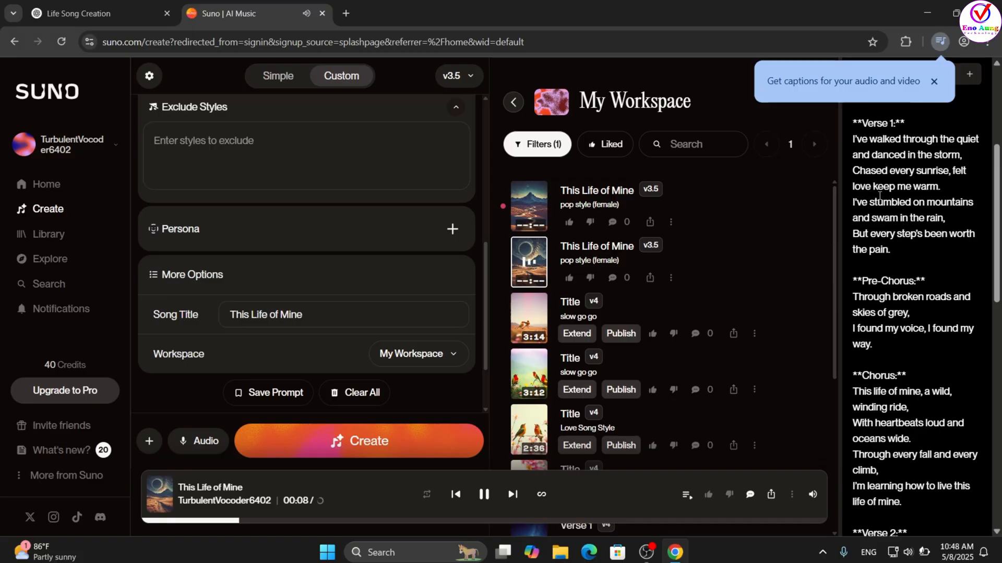
pyautogui.click(470, 77)
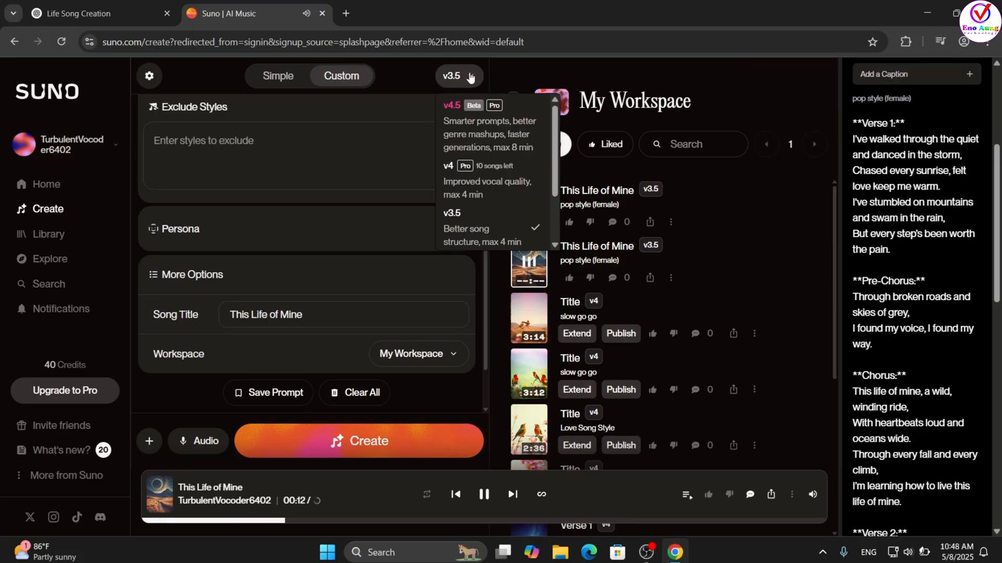
pyautogui.click(470, 77)
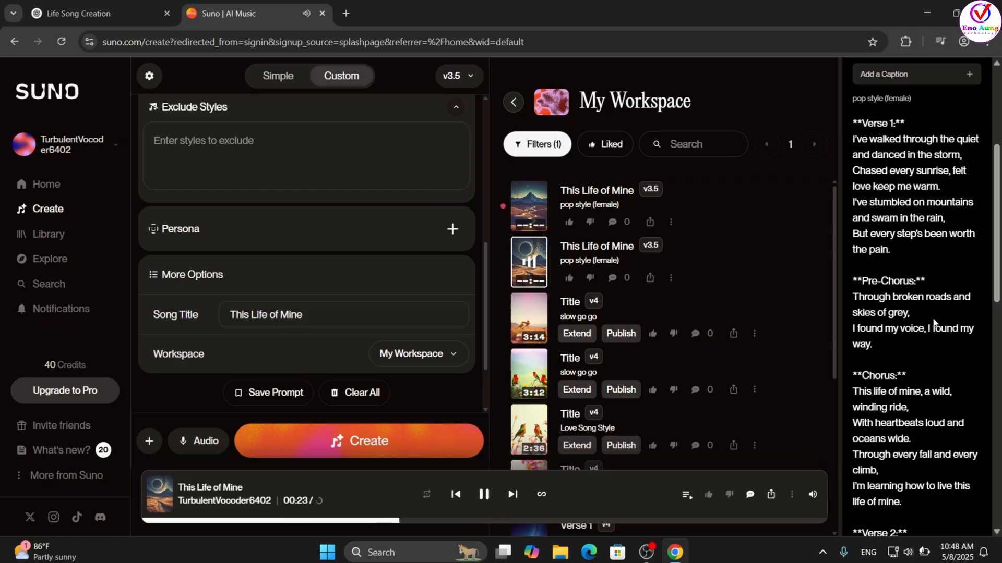
# - Follow the playing song's lyrics from the pre-chorus through the final chorus
pyautogui.scroll(-4, 904, 345)
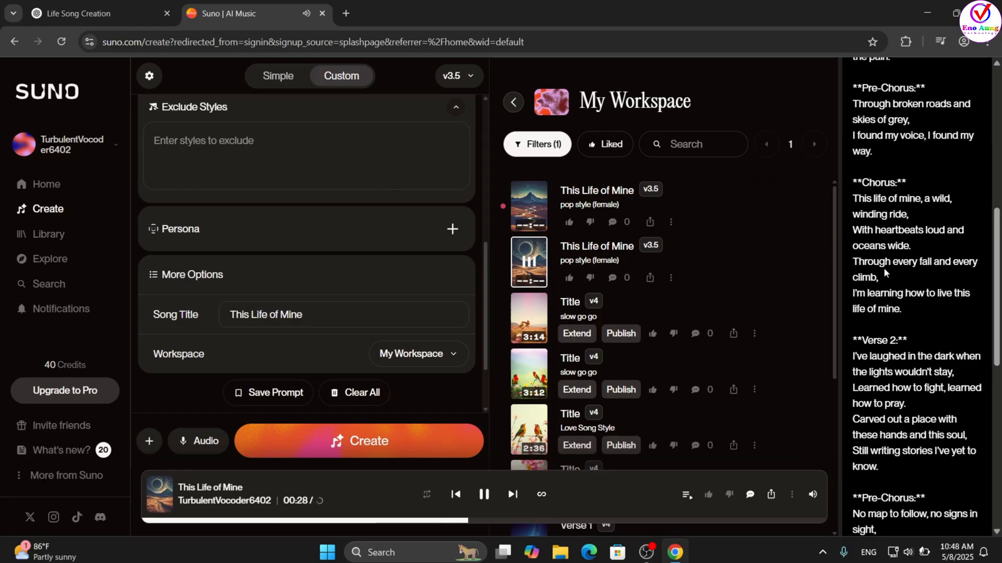
pyautogui.scroll(-1, 891, 293)
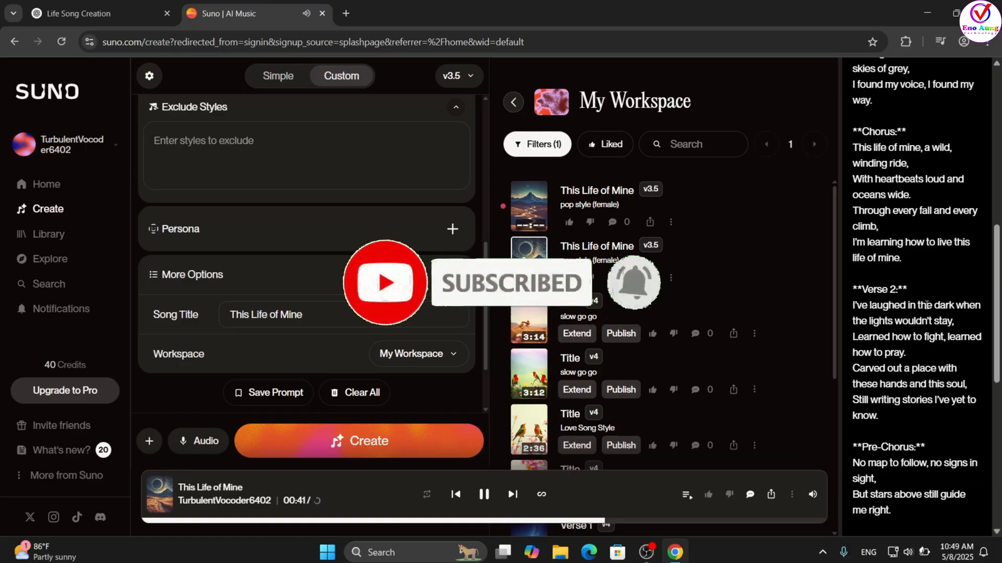
pyautogui.scroll(-3, 925, 305)
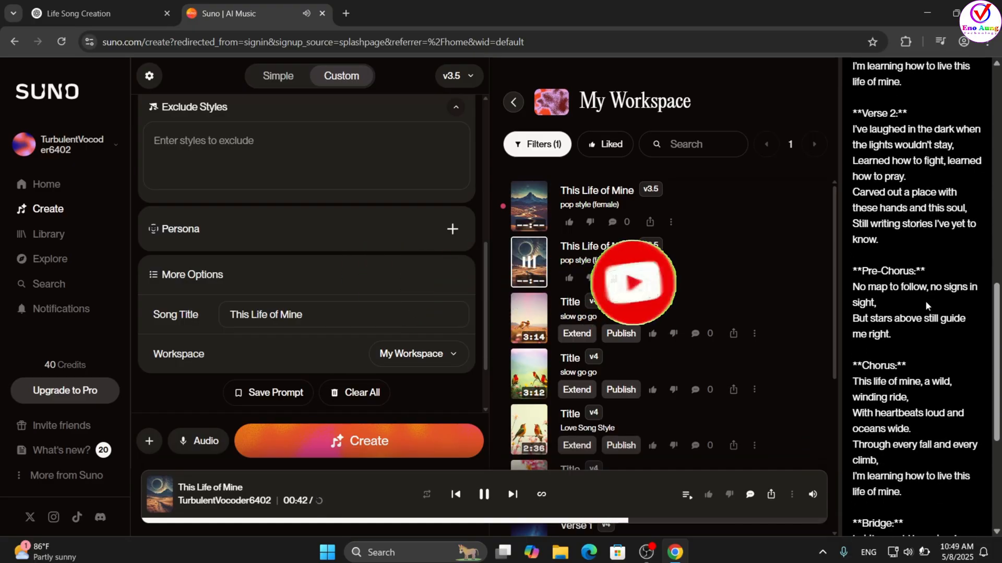
pyautogui.scroll(-2, 925, 300)
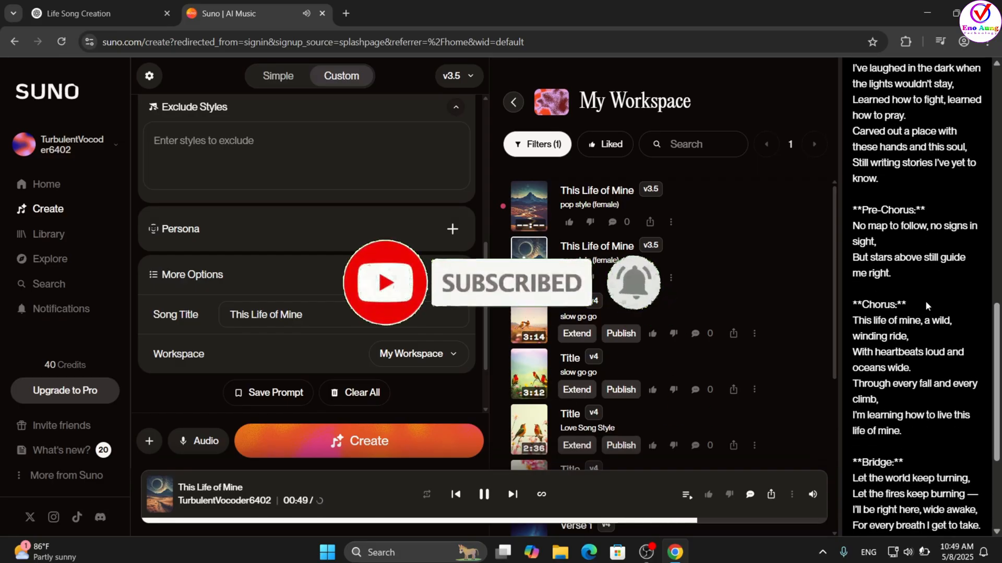
pyautogui.scroll(-4, 925, 300)
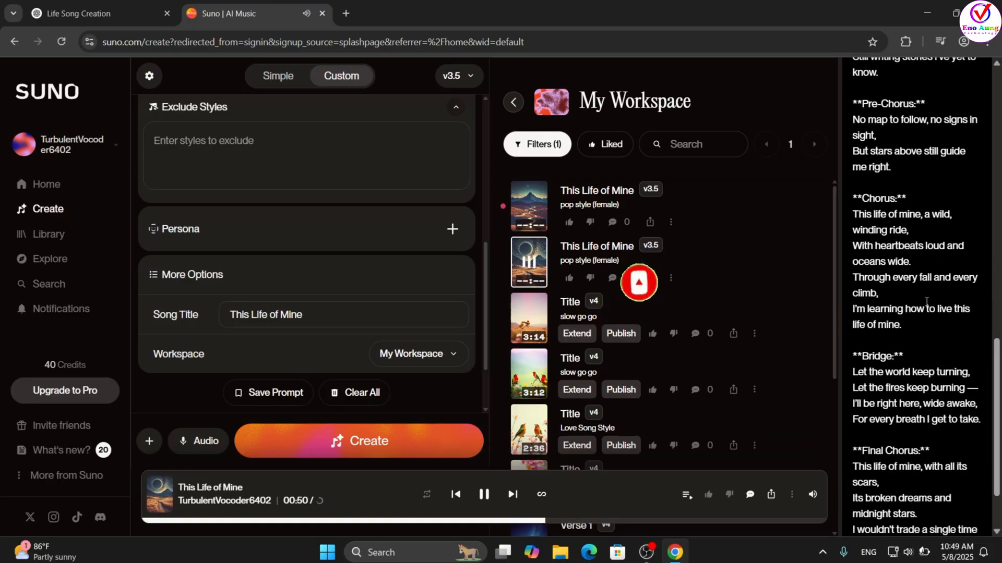
pyautogui.scroll(-2, 925, 301)
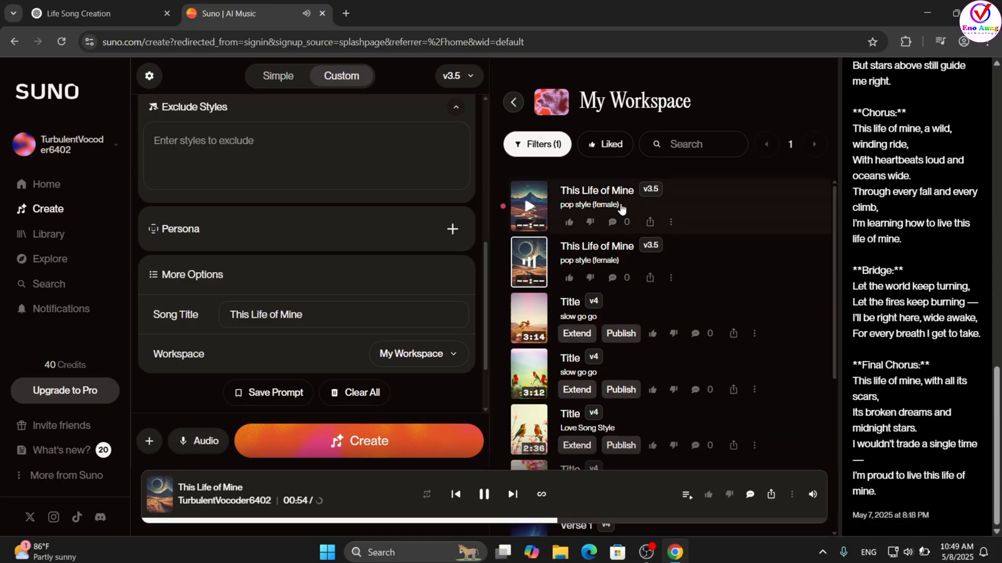
# - Play the first generated version of "This Life of Mine" and follow its lyrics
pyautogui.click(525, 207)
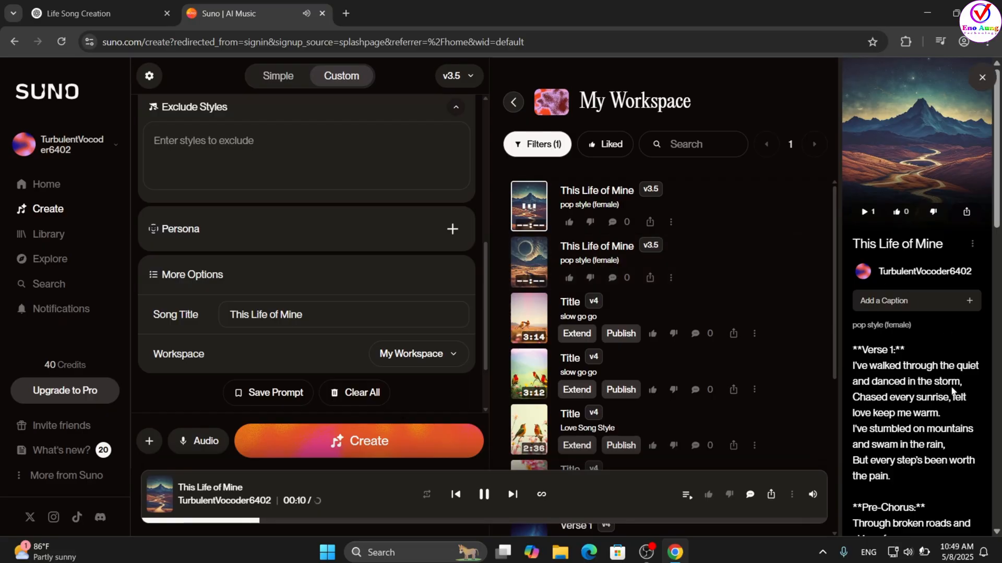
pyautogui.scroll(-3, 948, 411)
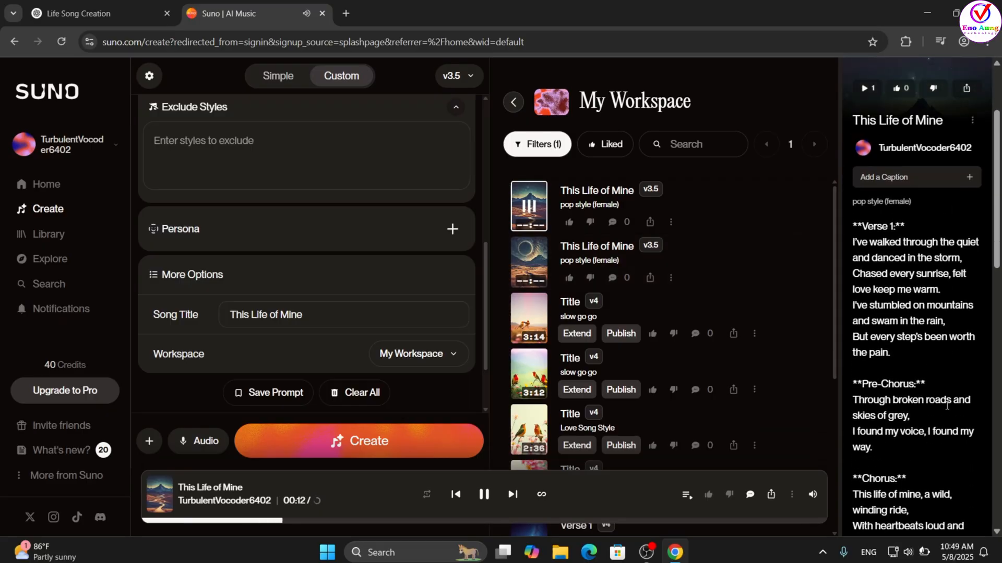
pyautogui.scroll(-1, 947, 406)
pyautogui.scroll(-1, 948, 410)
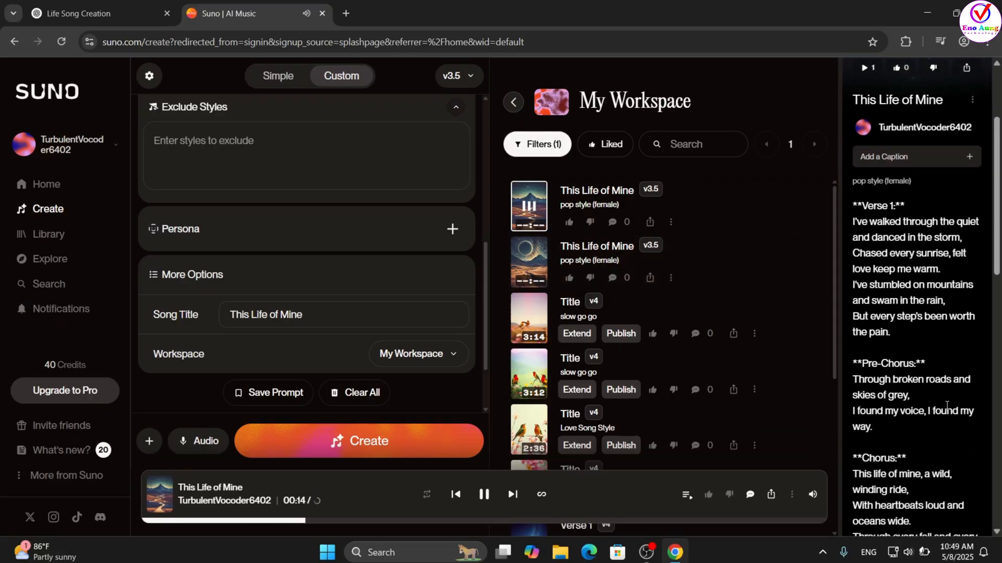
pyautogui.scroll(-2, 948, 410)
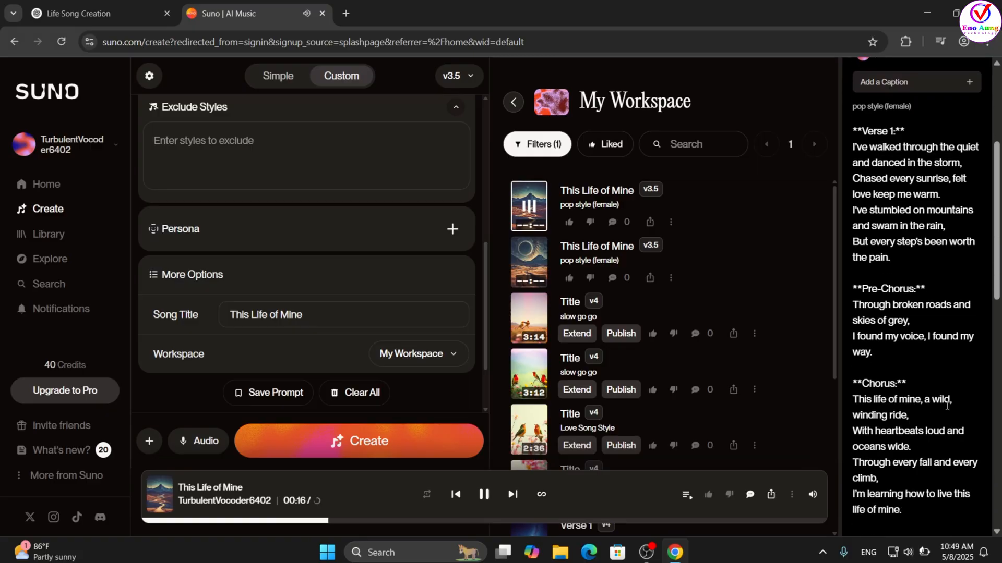
pyautogui.scroll(-1, 948, 410)
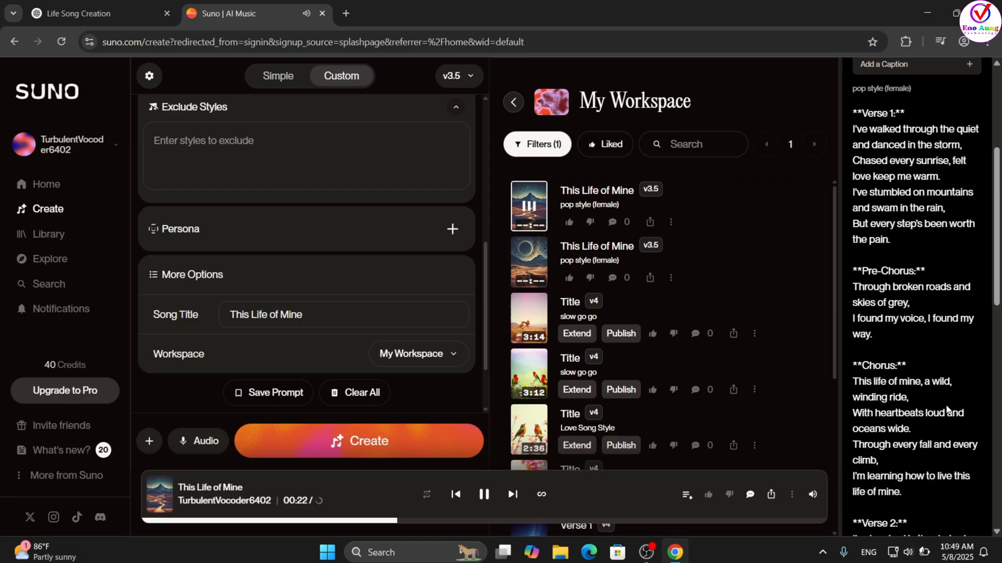
# - Download the second version of "This Life of Mine" as MP3 audio, going ahead without upgrading for commercial rights
pyautogui.click(672, 280)
pyautogui.moveTo(651, 467)
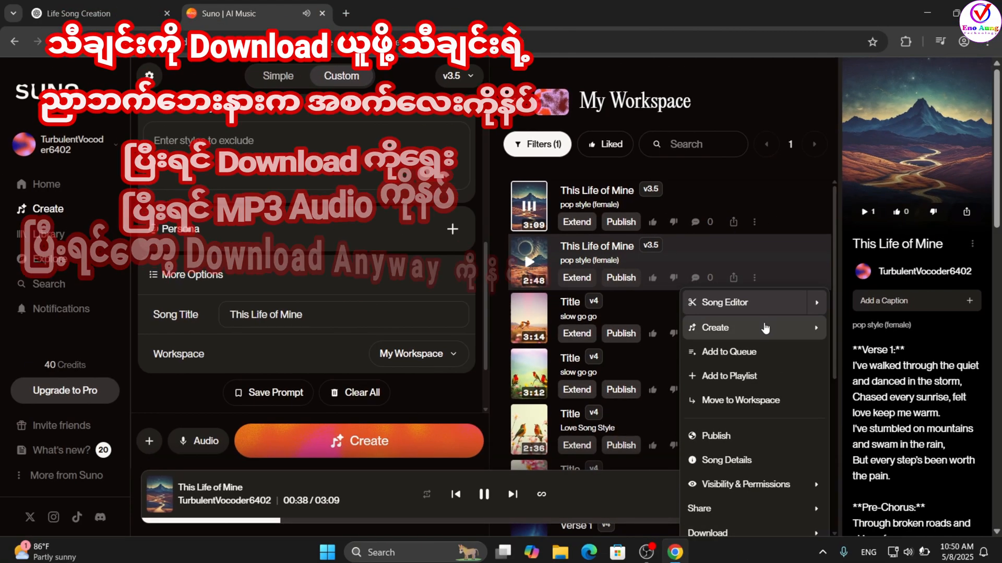
pyautogui.click(794, 235)
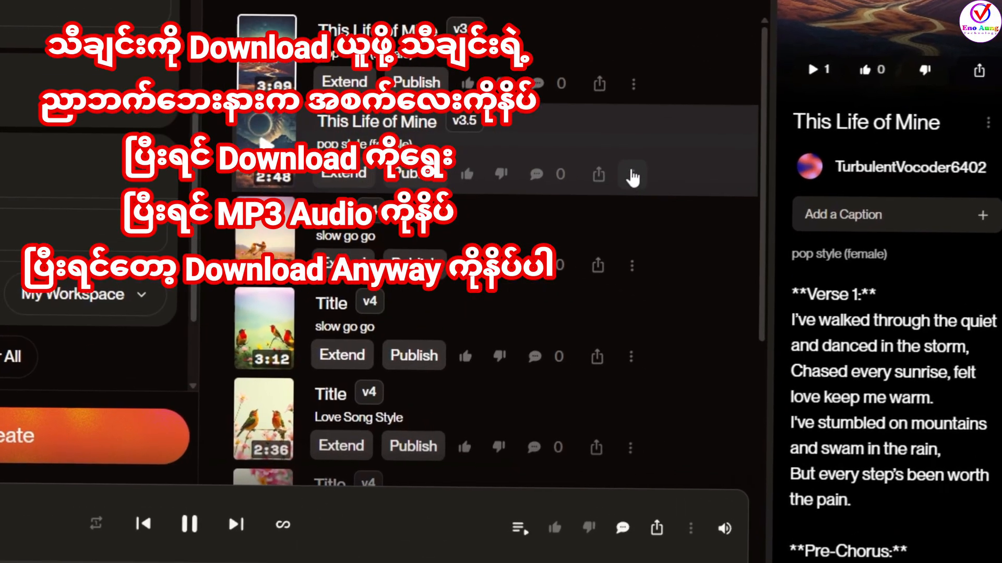
pyautogui.click(707, 238)
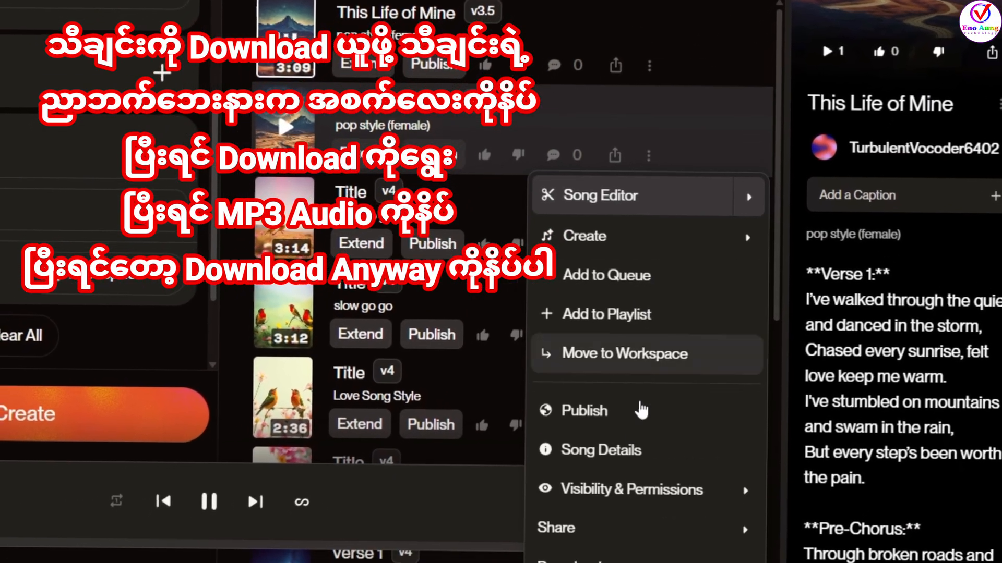
pyautogui.moveTo(626, 545)
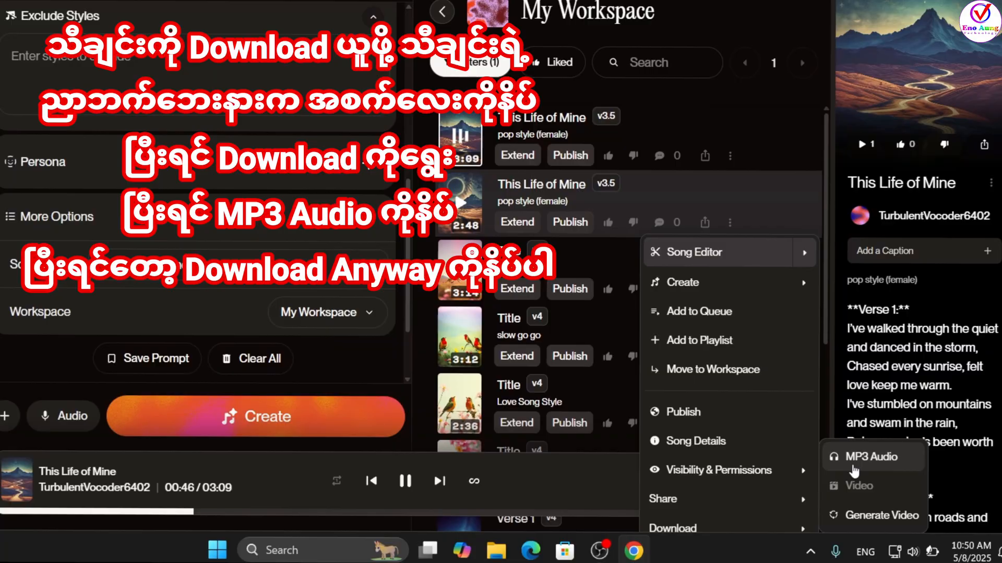
pyautogui.click(853, 466)
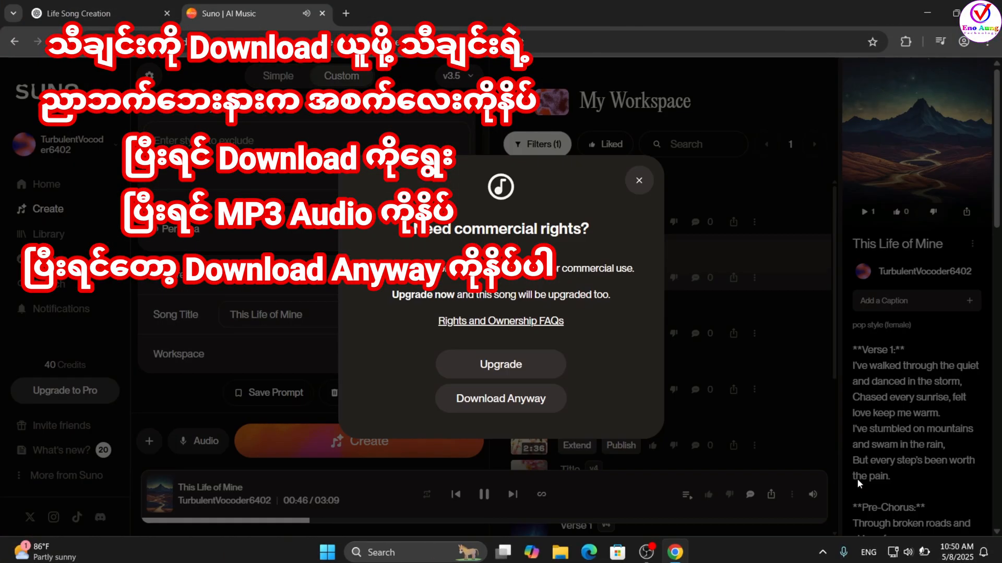
pyautogui.click(501, 399)
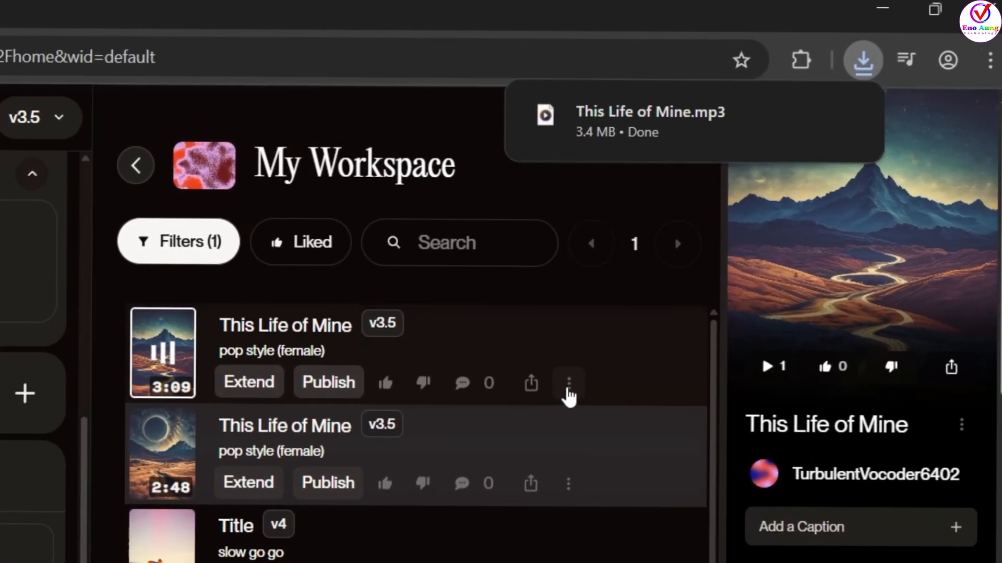
# - Download the first version of "This Life of Mine" as MP3 audio, also without the commercial rights upgrade
pyautogui.click(535, 411)
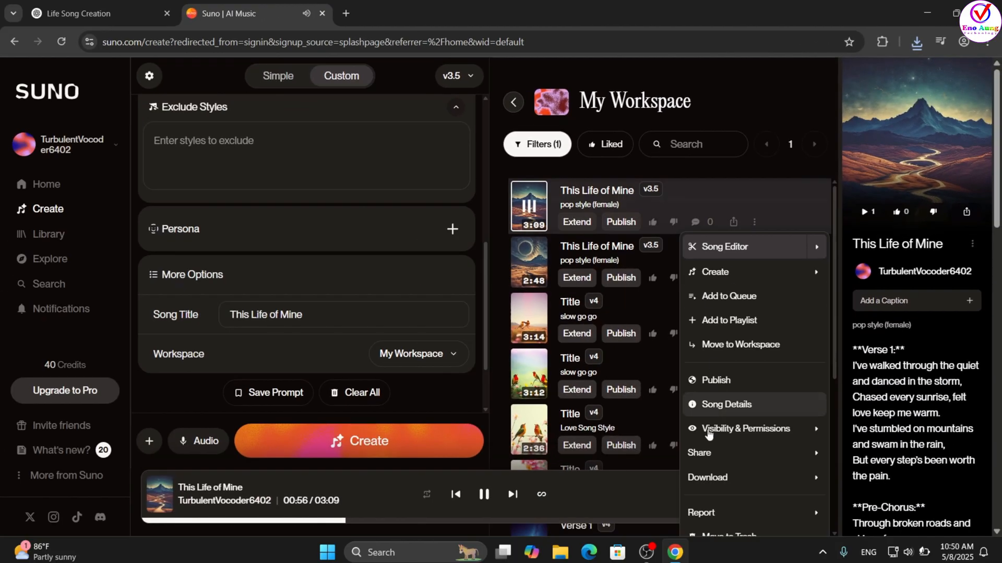
pyautogui.moveTo(707, 475)
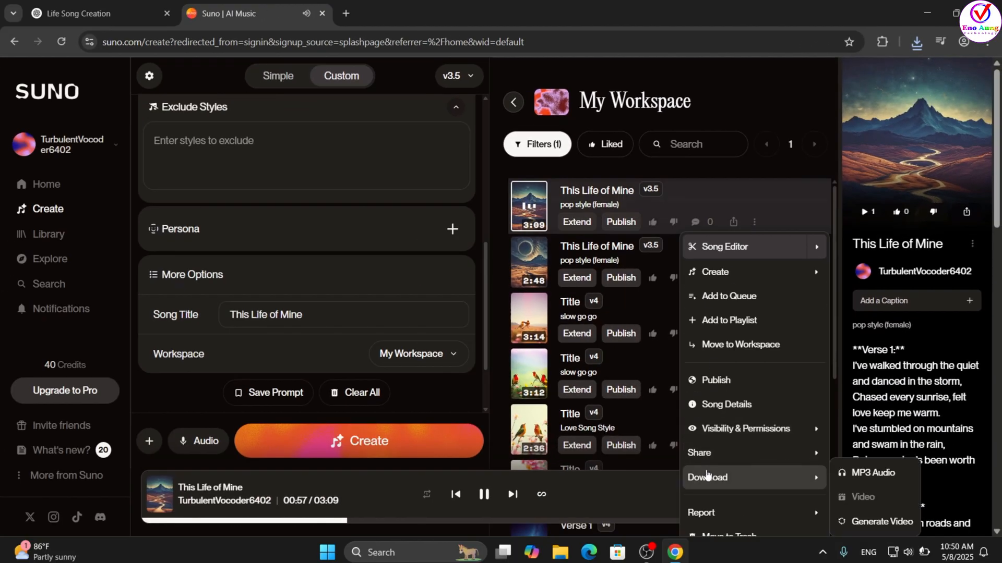
pyautogui.click(868, 474)
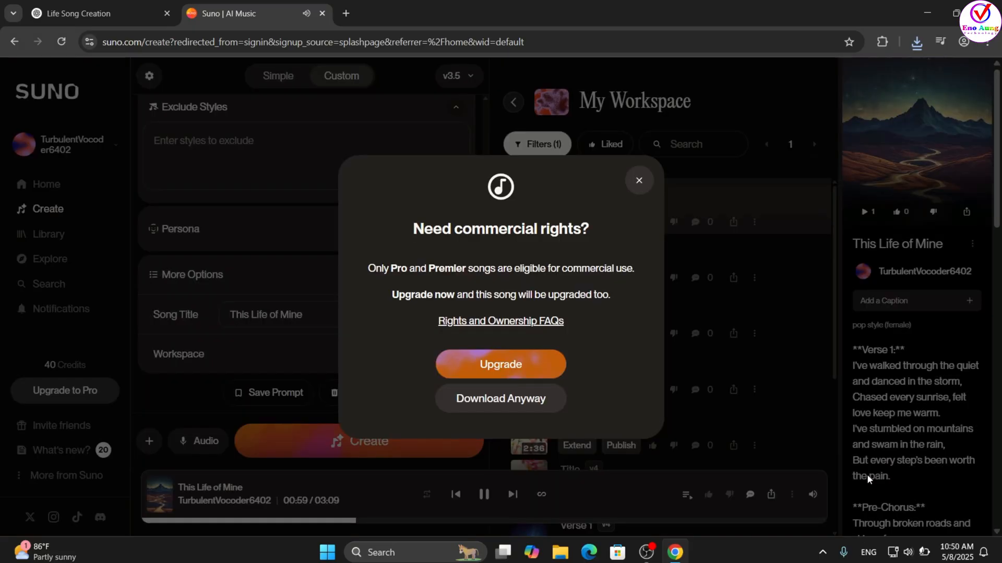
pyautogui.click(533, 404)
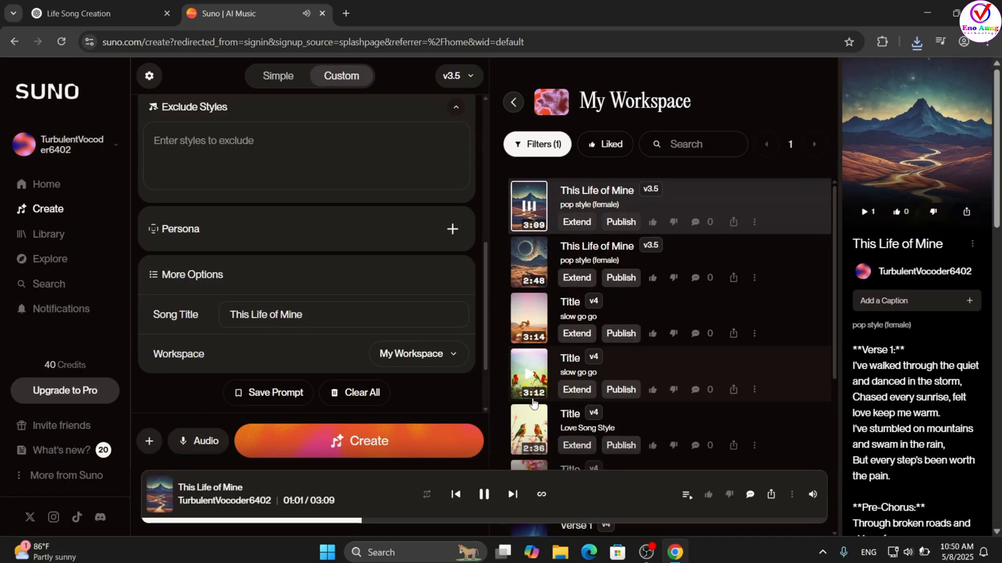
# - Show the downloaded file "This Life of Mine (1).mp3" in its folder and display the files as large icons
pyautogui.click(916, 44)
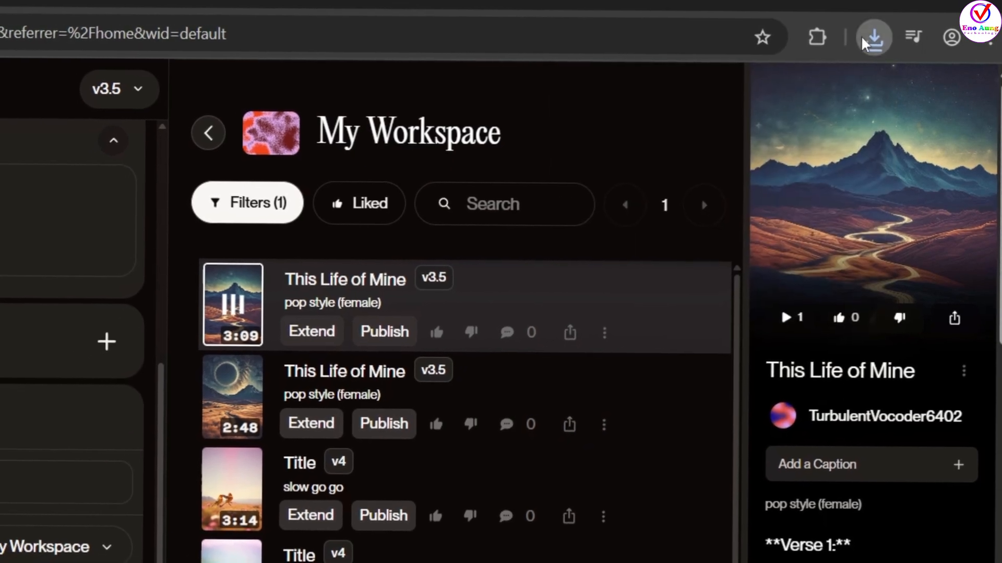
pyautogui.click(872, 38)
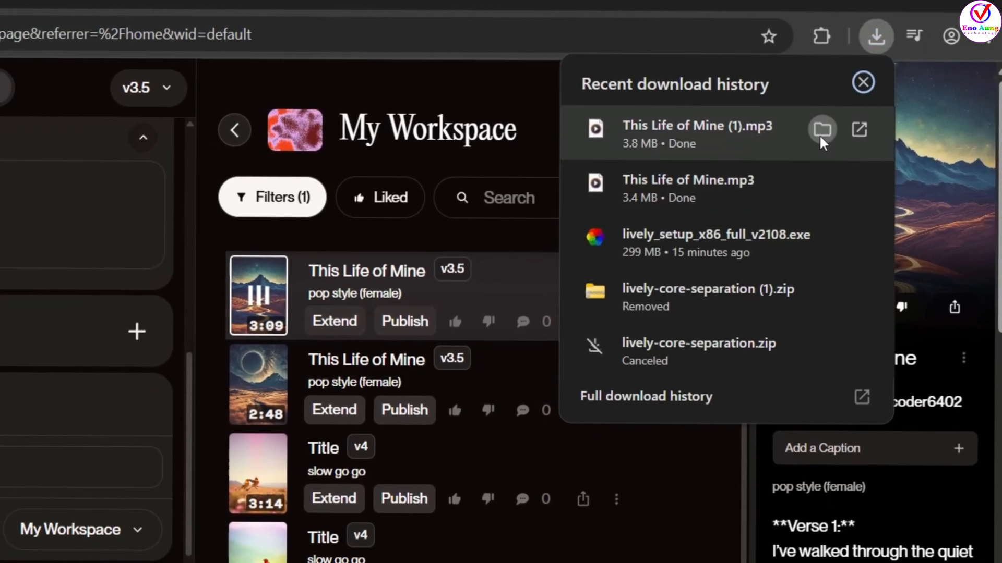
pyautogui.click(821, 133)
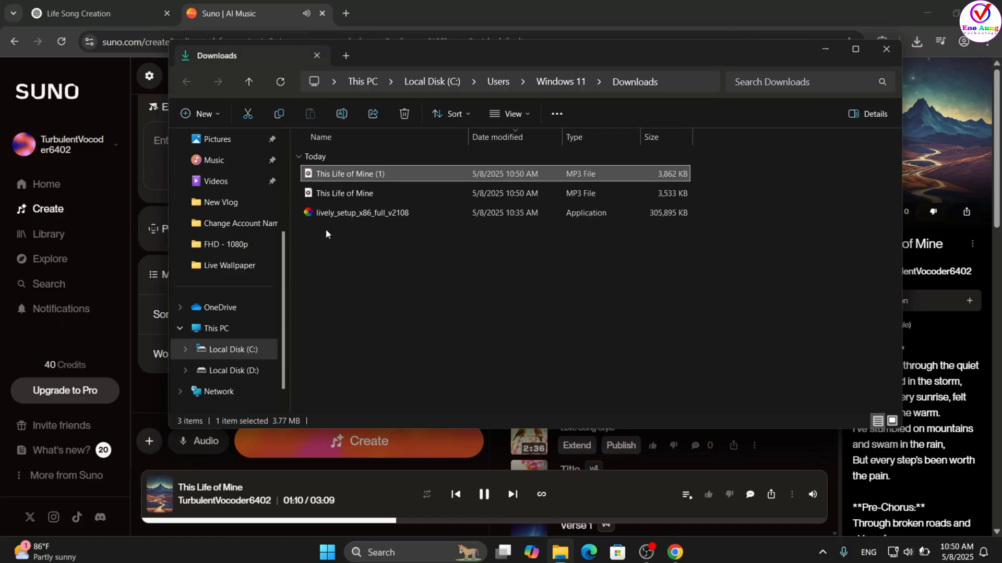
pyautogui.click(344, 268)
pyautogui.hotkey('ctrl', 'shift', '2')
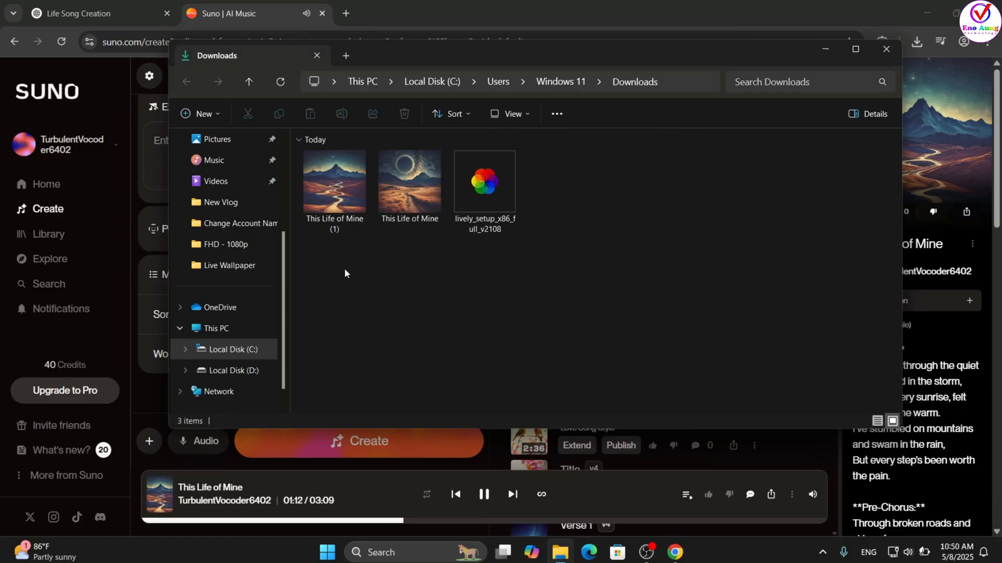
# - Return to the Suno song form, change the style to "gogo rock (male)" and generate "This Life of Mine" again
pyautogui.click(593, 5)
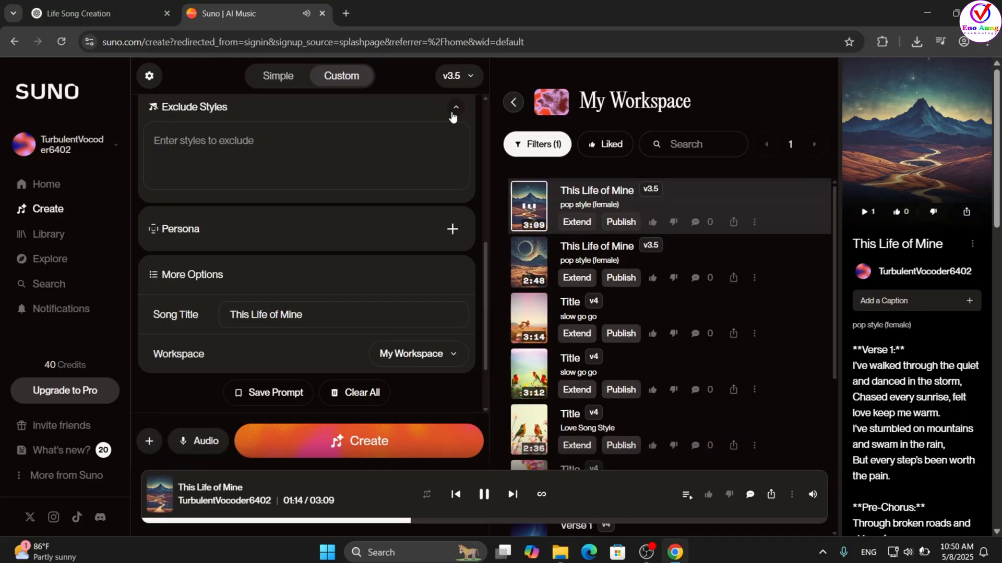
pyautogui.scroll(5, 334, 149)
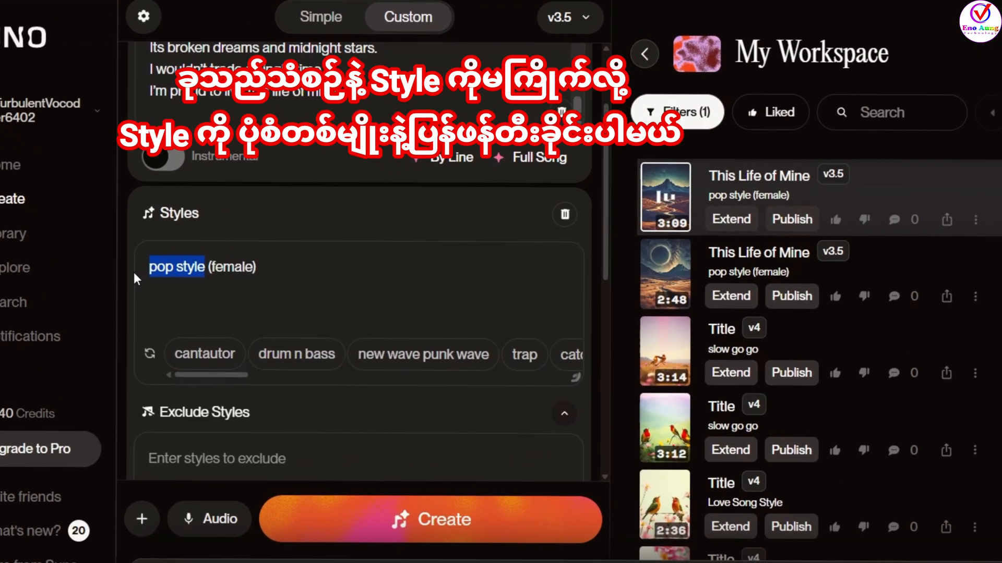
pyautogui.write('slow')
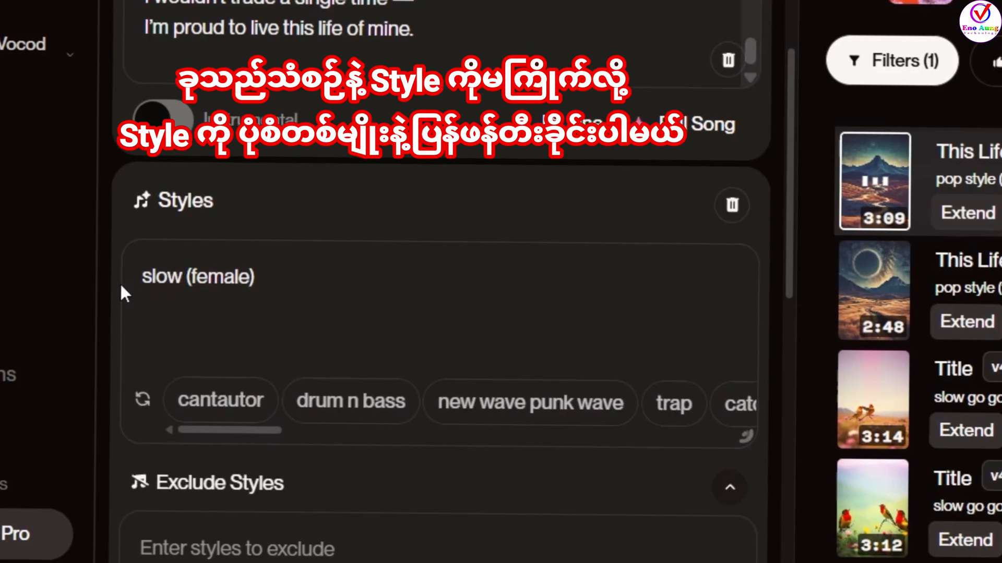
pyautogui.press('BackSpace')
pyautogui.press('BackSpace')
pyautogui.press('BackSpace')
pyautogui.press('BackSpace')
pyautogui.write('gogo ')
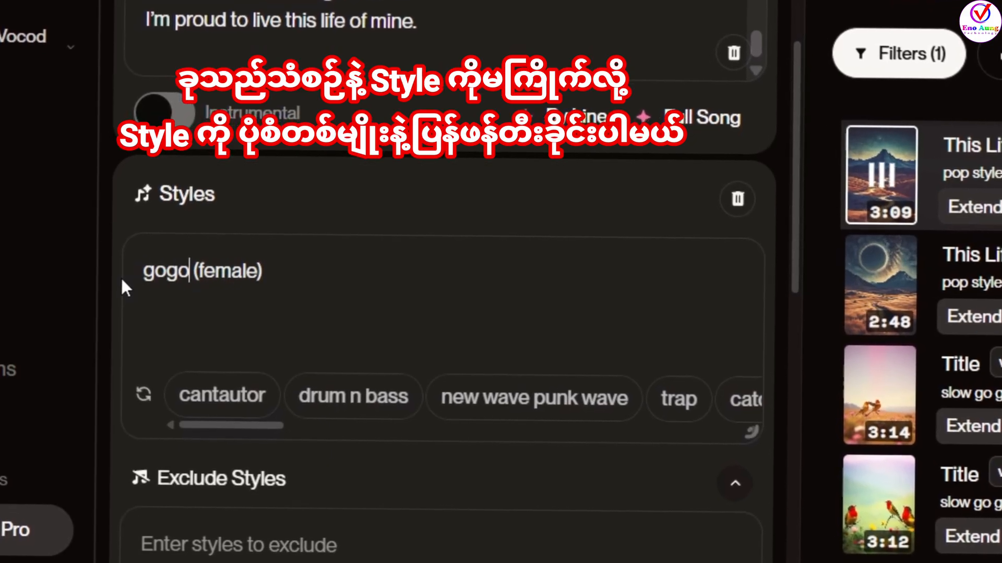
pyautogui.write('rock')
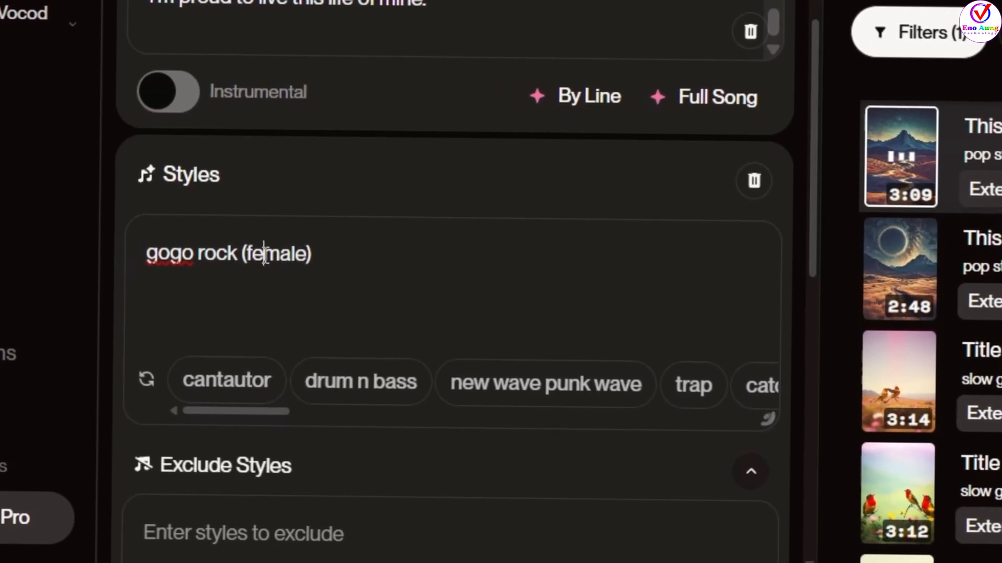
pyautogui.press('BackSpace')
pyautogui.press('BackSpace')
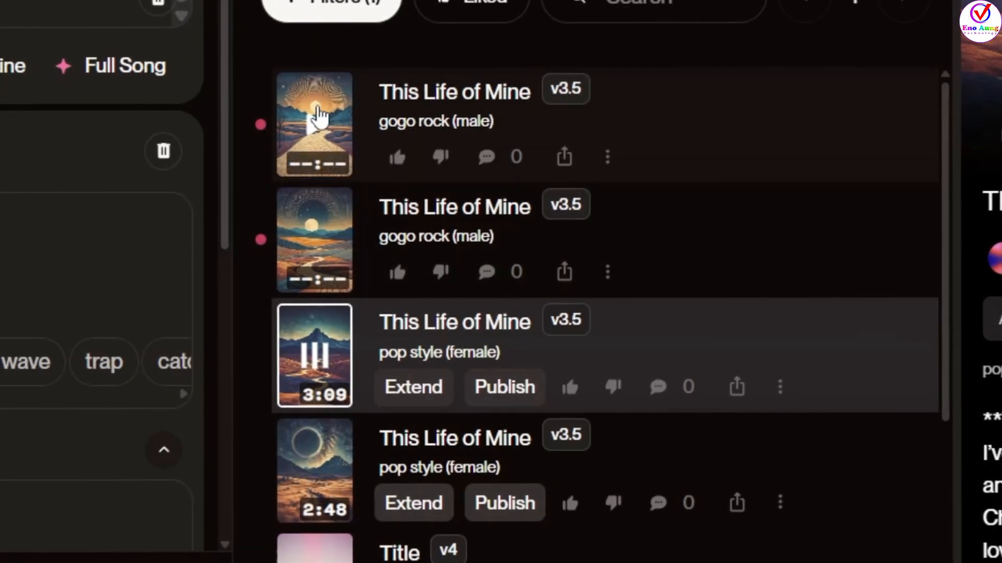
# - Play both new "gogo rock (male)" versions of "This Life of Mine", following the lyrics of the first one
pyautogui.click(321, 116)
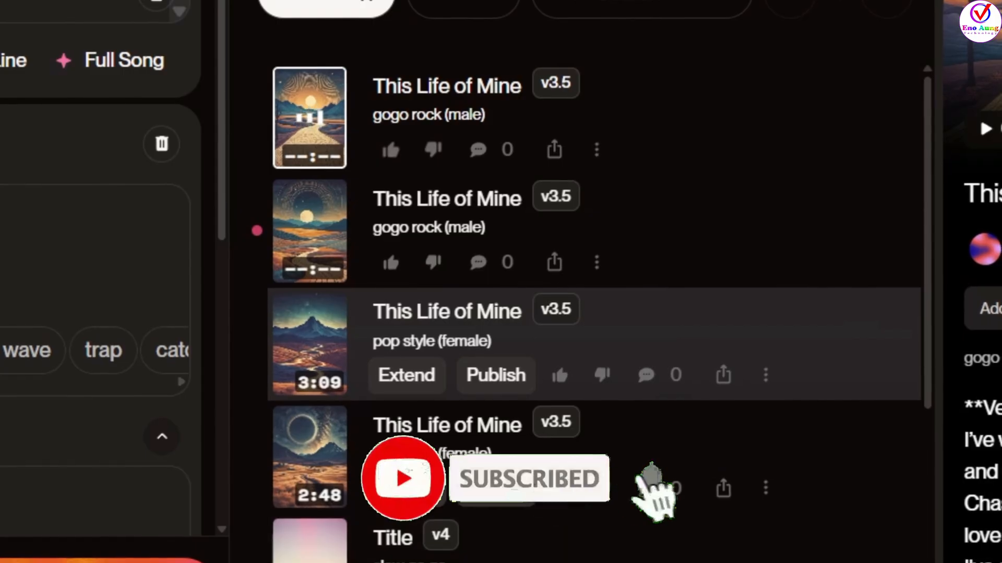
pyautogui.scroll(-2, 988, 494)
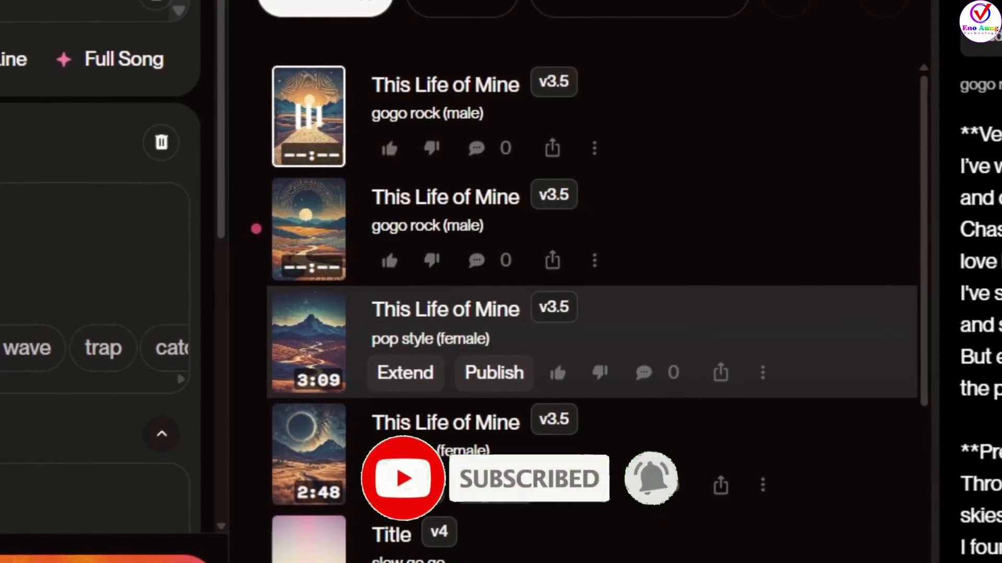
pyautogui.scroll(-1, 981, 313)
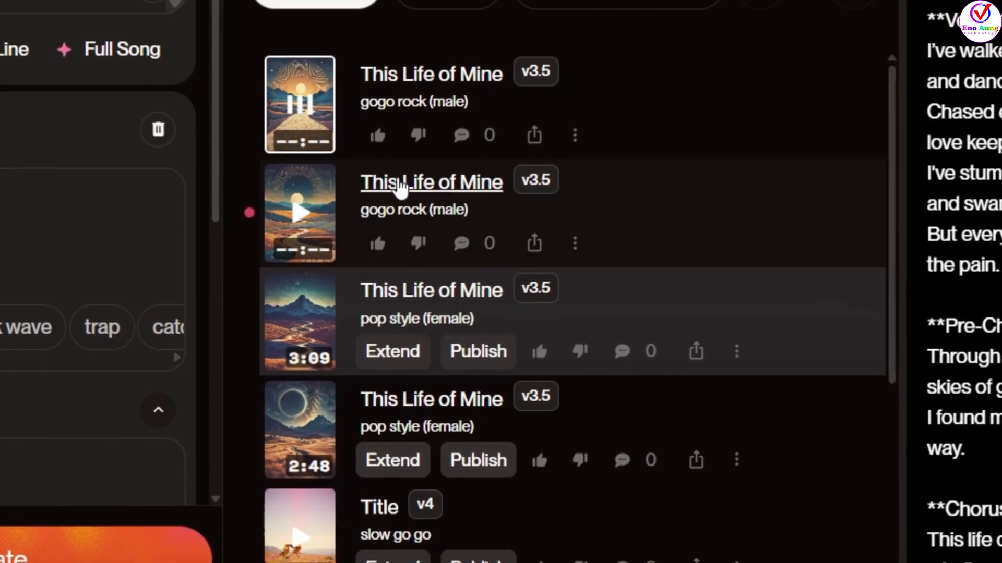
pyautogui.click(316, 225)
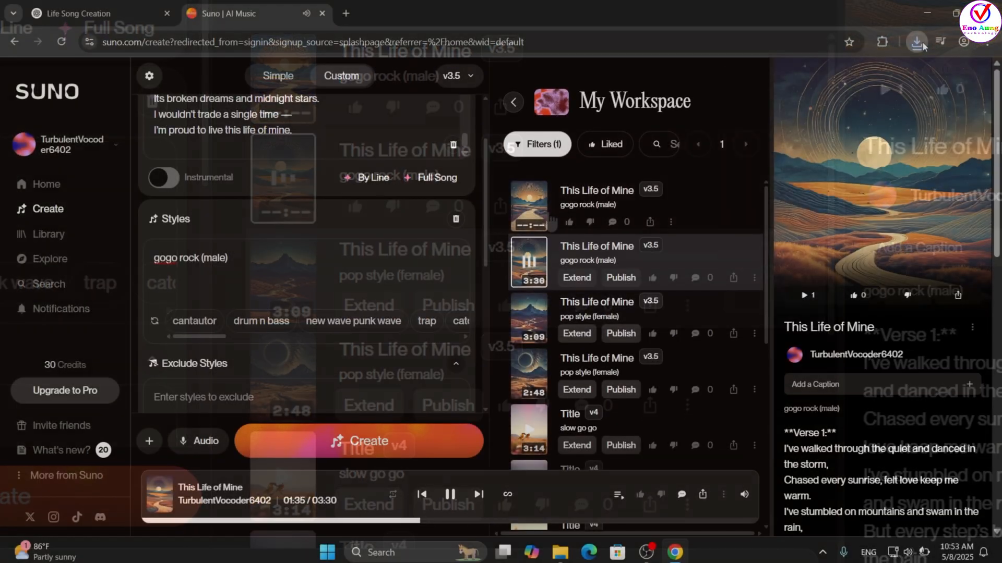
# - Check the recent downloads for "This Life of Mine (2).mp3" and minimize the open windows to show the desktop
pyautogui.click(919, 43)
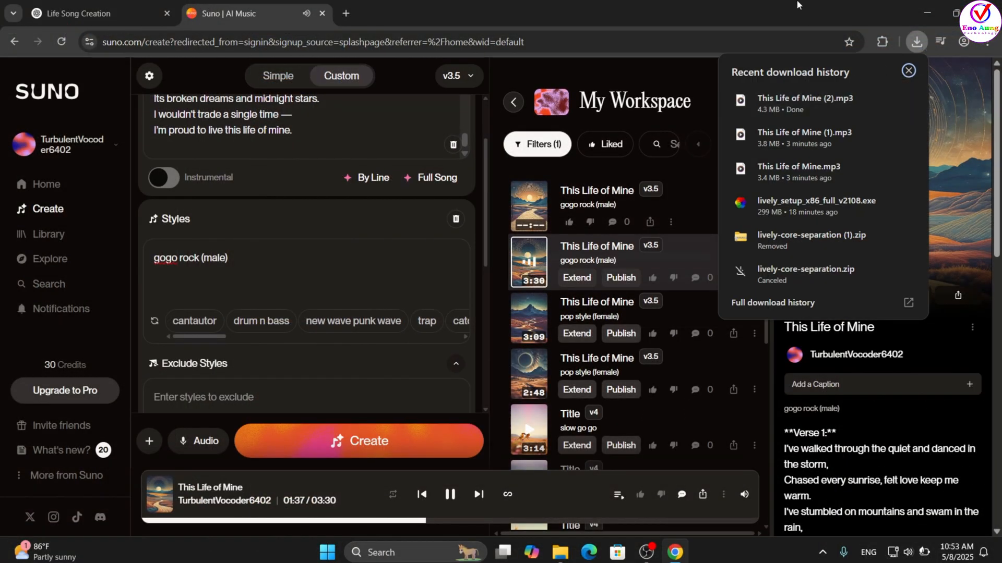
pyautogui.click(796, 4)
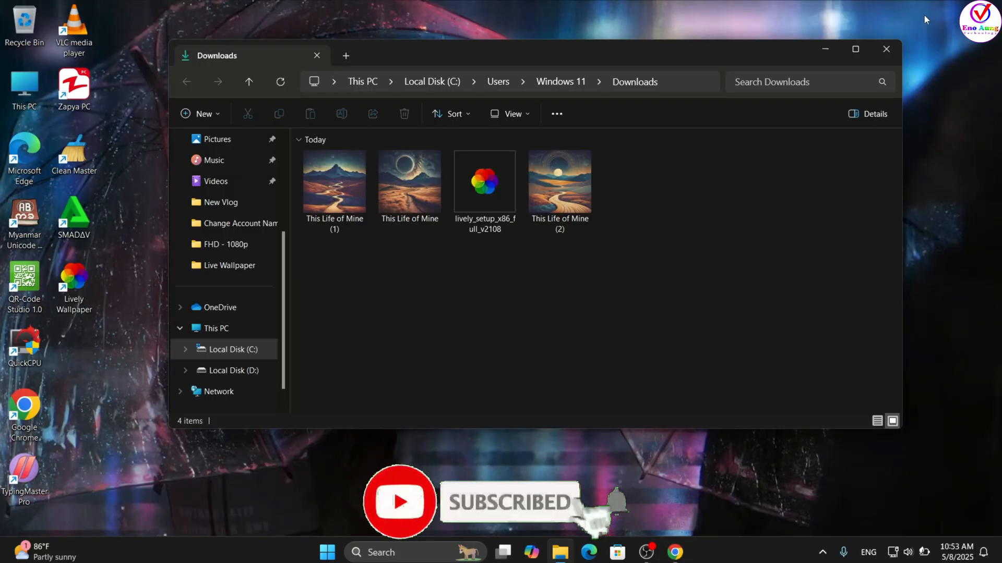
pyautogui.click(924, 14)
pyautogui.click(825, 50)
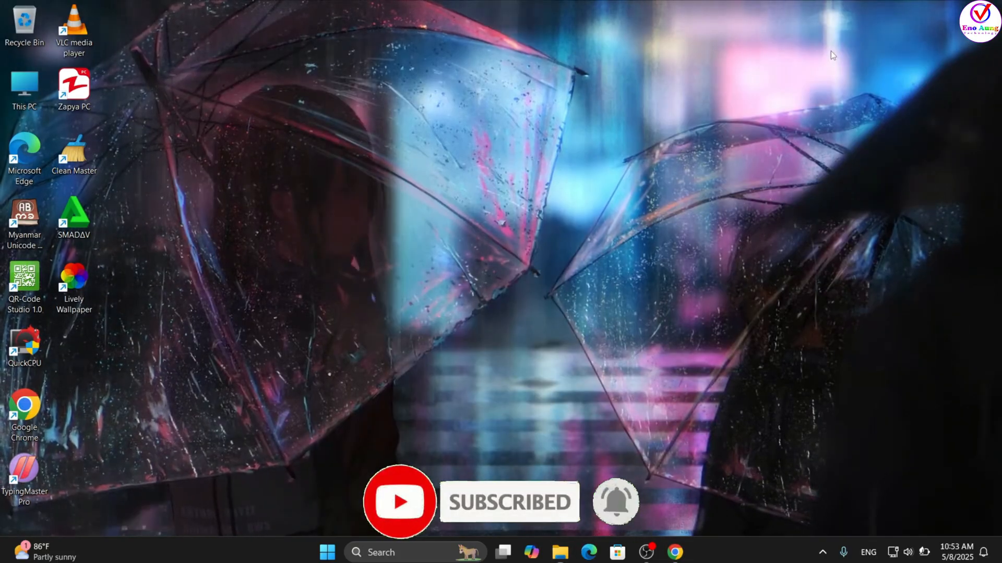